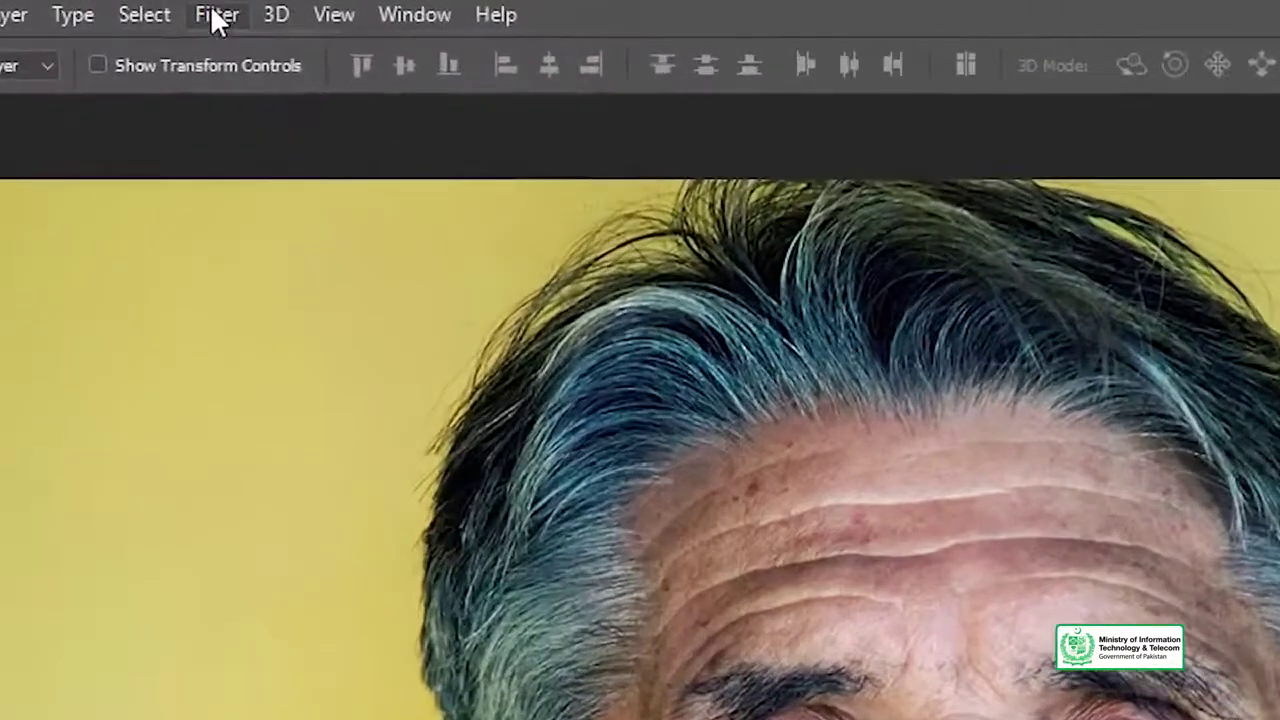
- Open the Filter menu to see the image filters for the portrait
{"action": "left_click", "coordinate": [201, 8]}
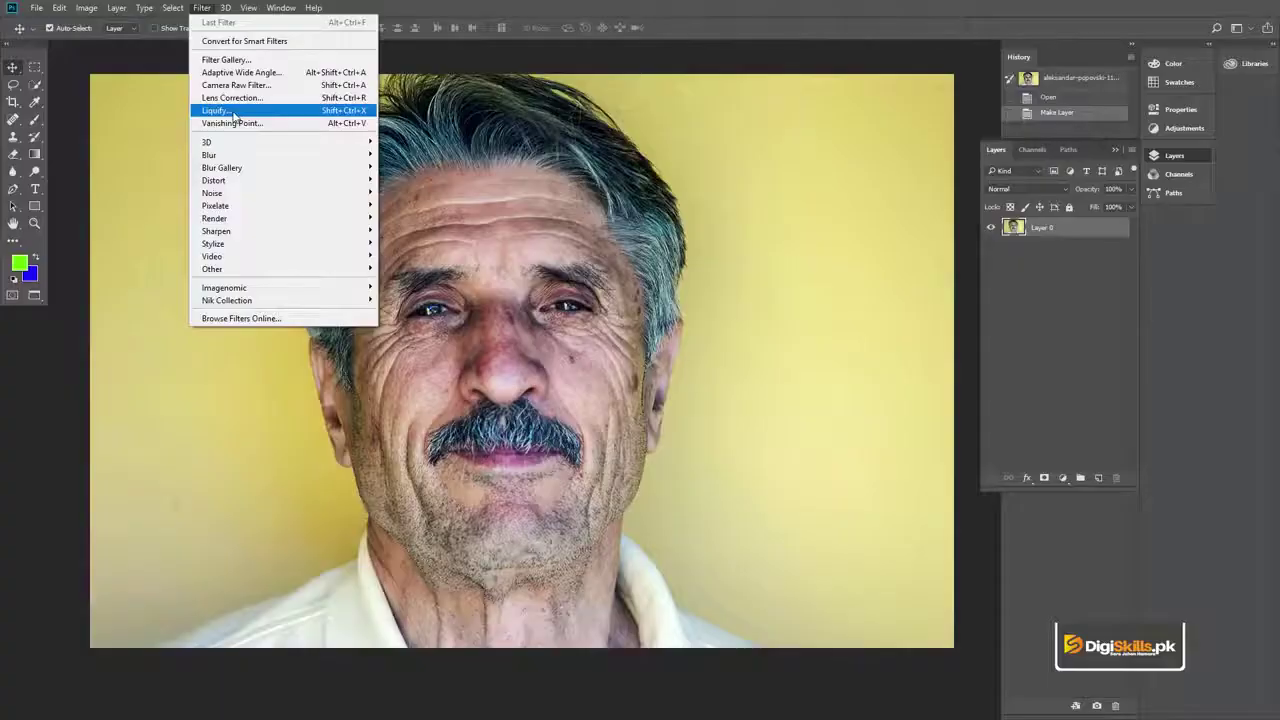
- Choose Liquify from the Filter menu to reshape the man's portrait
{"action": "left_click", "coordinate": [233, 112]}
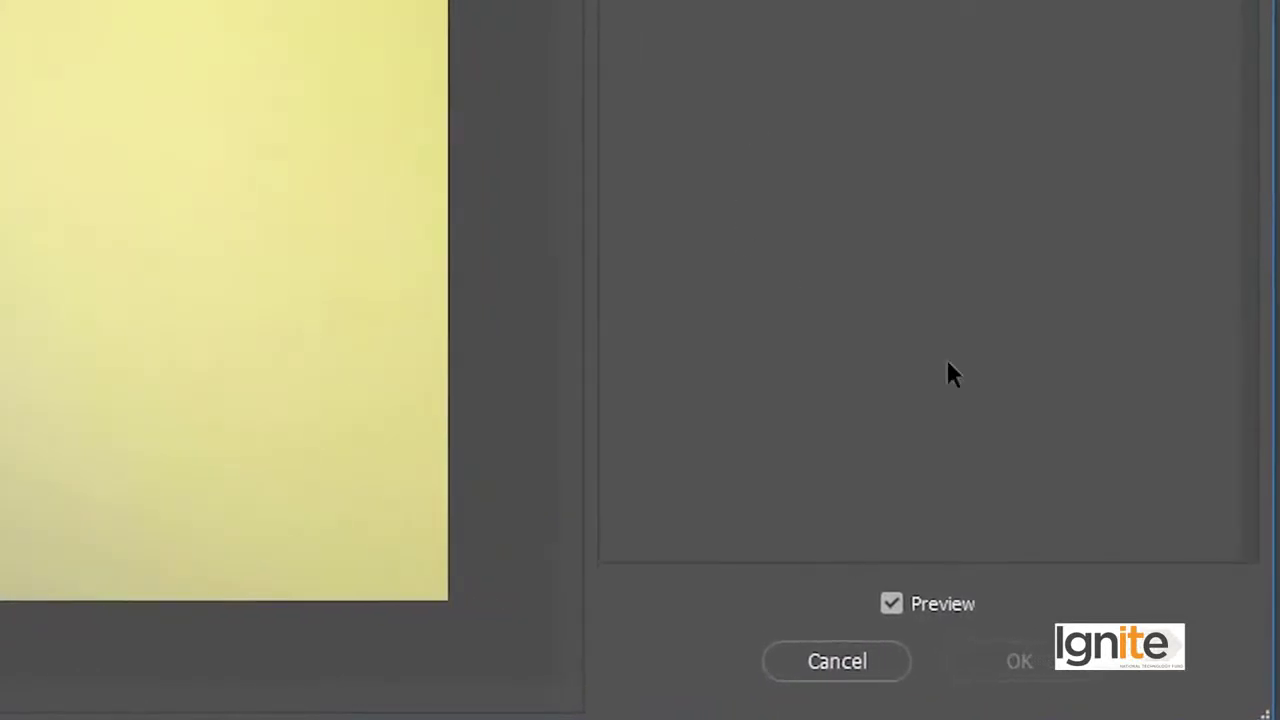
{"action": "left_click", "coordinate": [893, 606]}
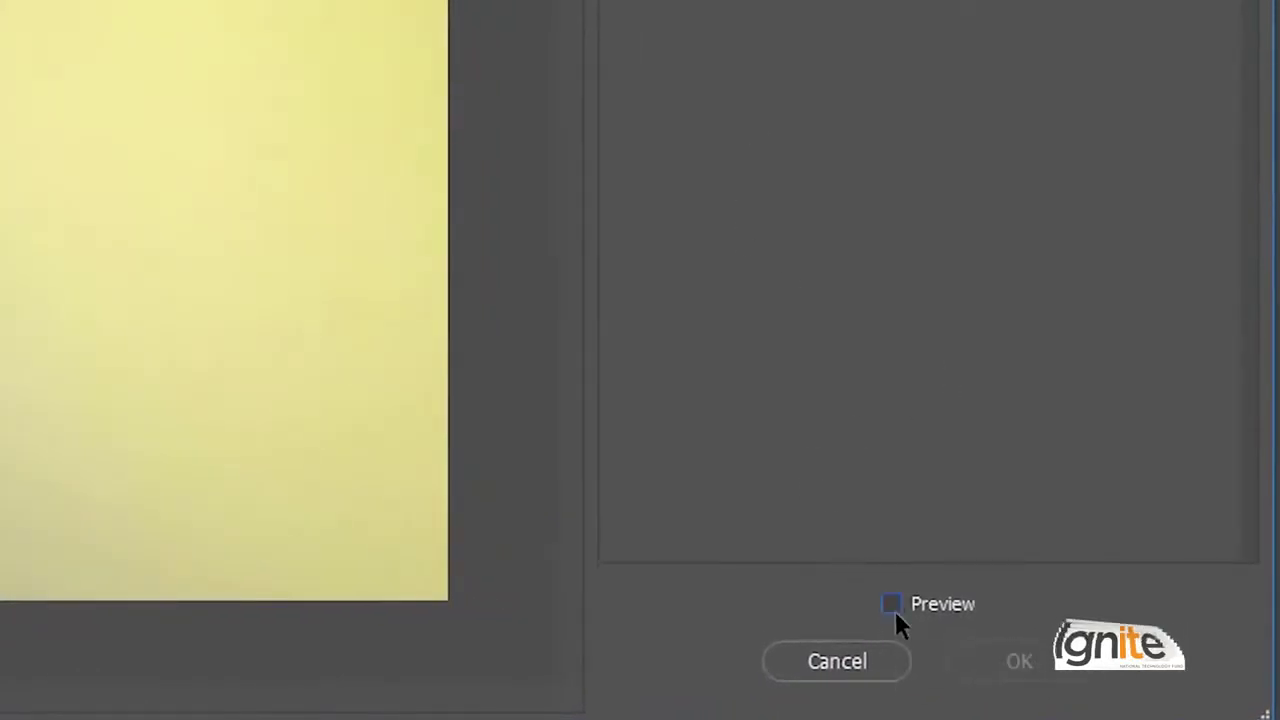
{"action": "left_click", "coordinate": [893, 603]}
{"action": "left_click", "coordinate": [893, 604]}
{"action": "left_click", "coordinate": [893, 604]}
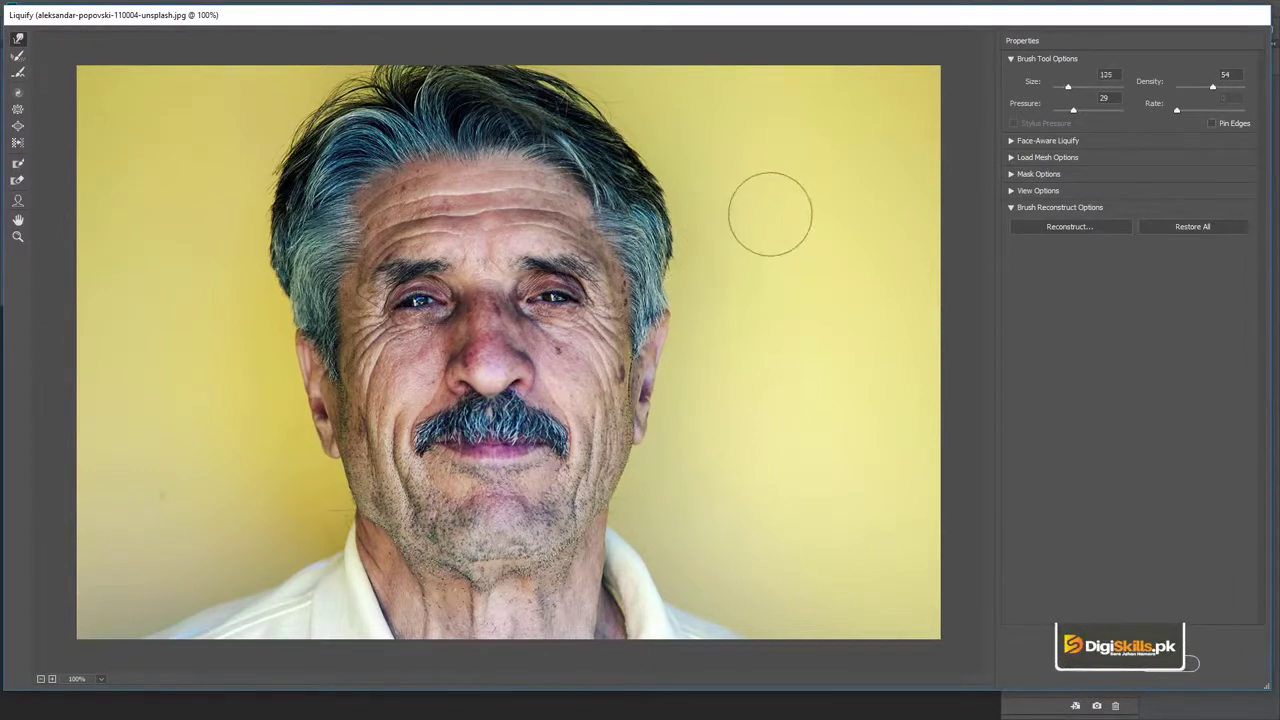
- Set the Liquify brush size to 90 and its density to 10
{"action": "key", "text": "bracketright"}
{"action": "key", "text": "bracketright"}
{"action": "key", "text": "bracketright"}
{"action": "key", "text": "bracketleft"}
{"action": "key", "text": "bracketleft"}
{"action": "key", "text": "bracketleft"}
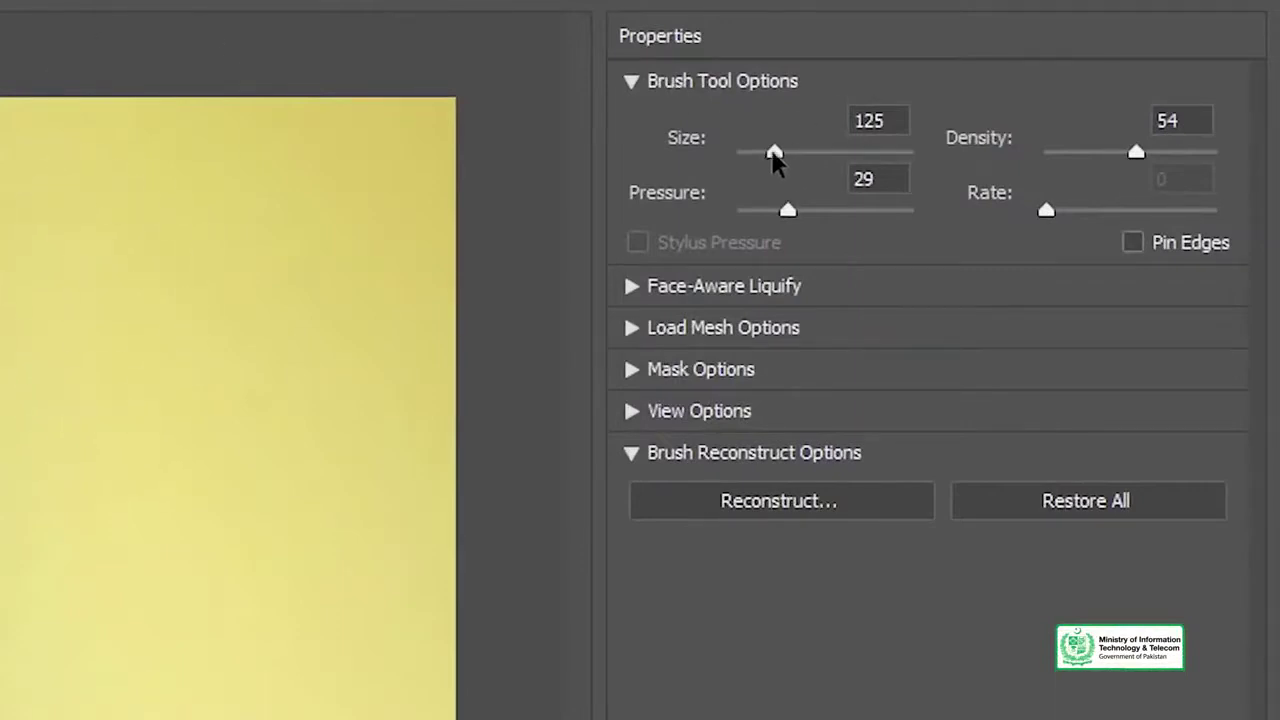
{"action": "left_click_drag", "start_coordinate": [791, 153], "coordinate": [873, 158]}
{"action": "left_click_drag", "start_coordinate": [763, 163], "coordinate": [794, 160]}
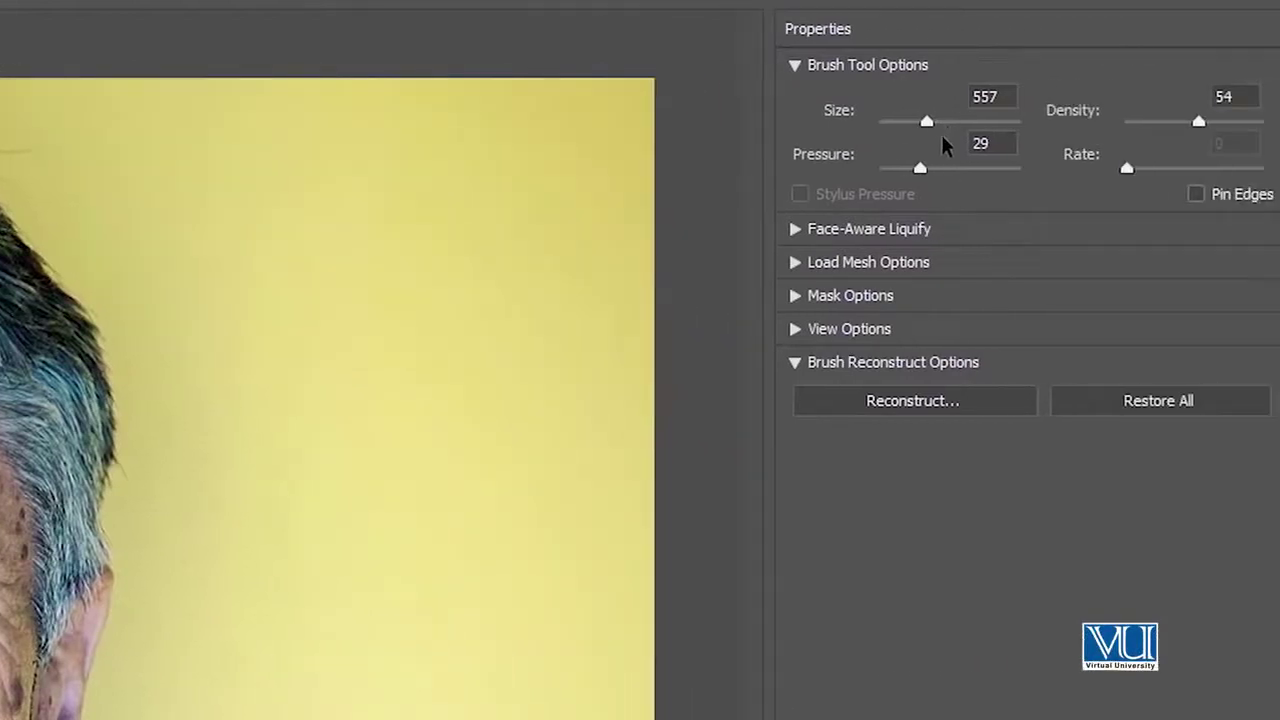
{"action": "left_click_drag", "start_coordinate": [910, 125], "coordinate": [893, 124]}
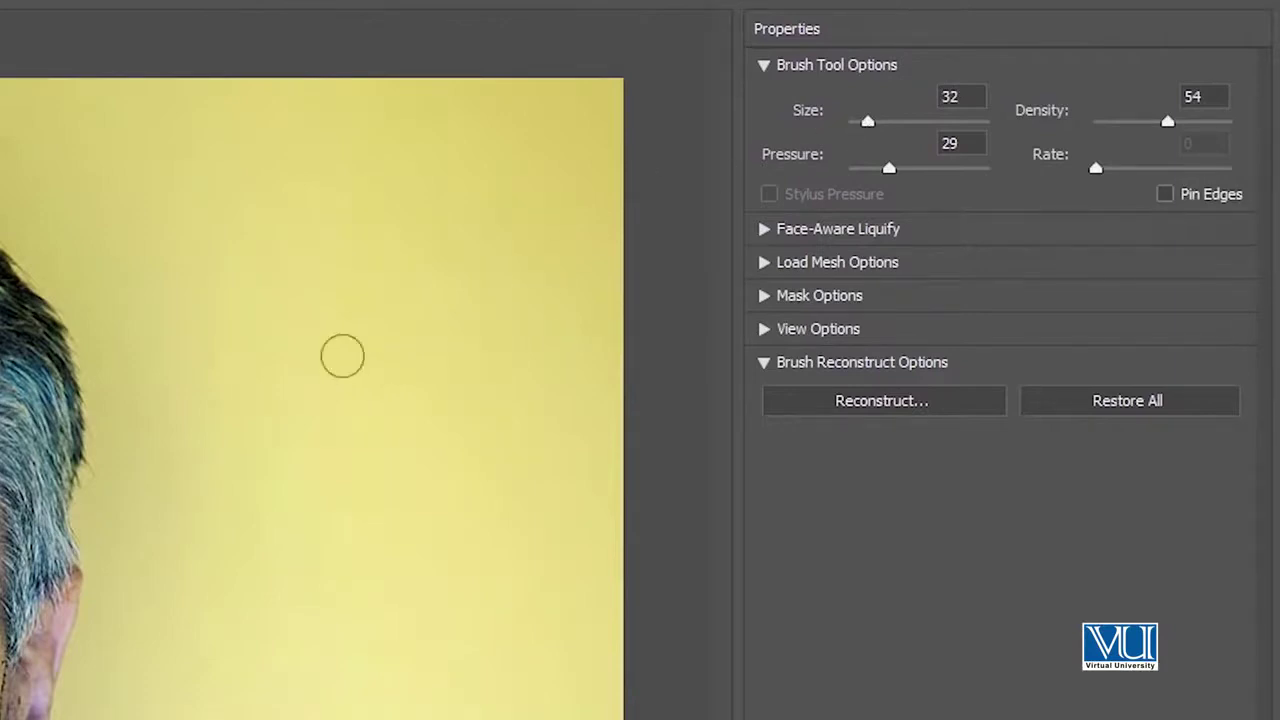
{"action": "left_click_drag", "start_coordinate": [867, 121], "coordinate": [875, 121]}
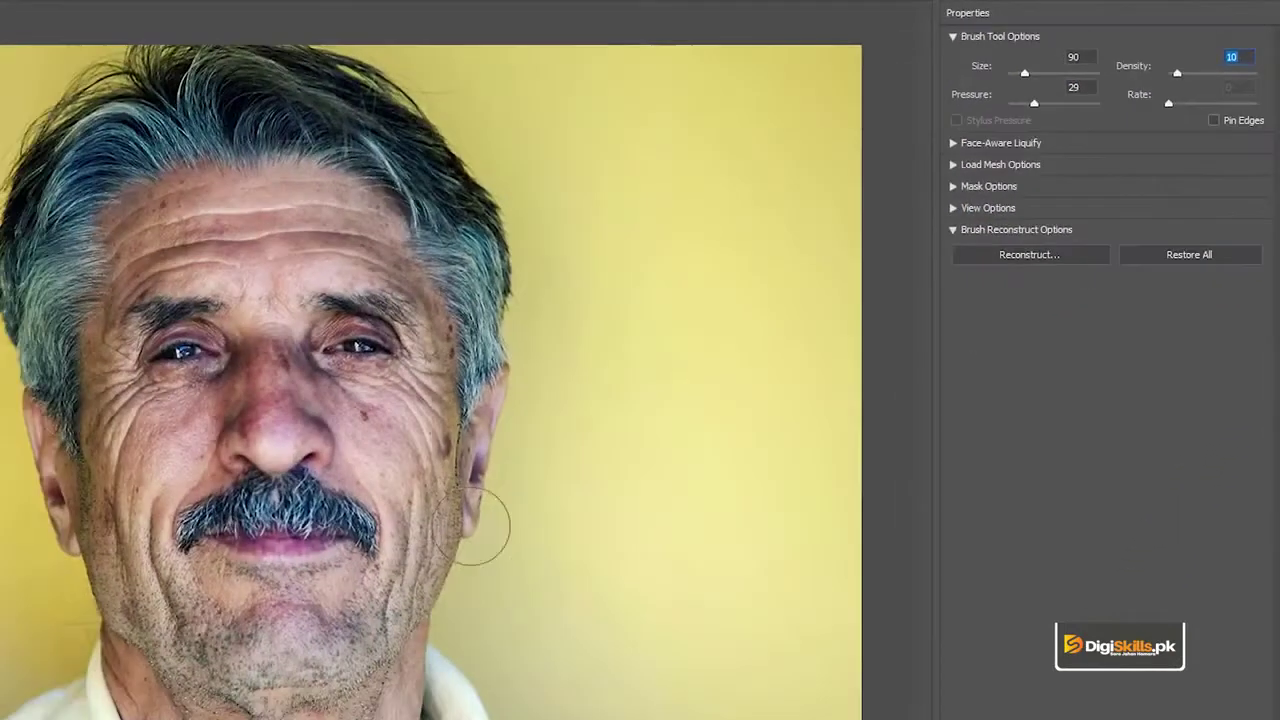
- Enlarge the Liquify brush to size 125 and raise density to about 72
{"action": "key", "text": "bracketright"}
{"action": "key", "text": "bracketright"}
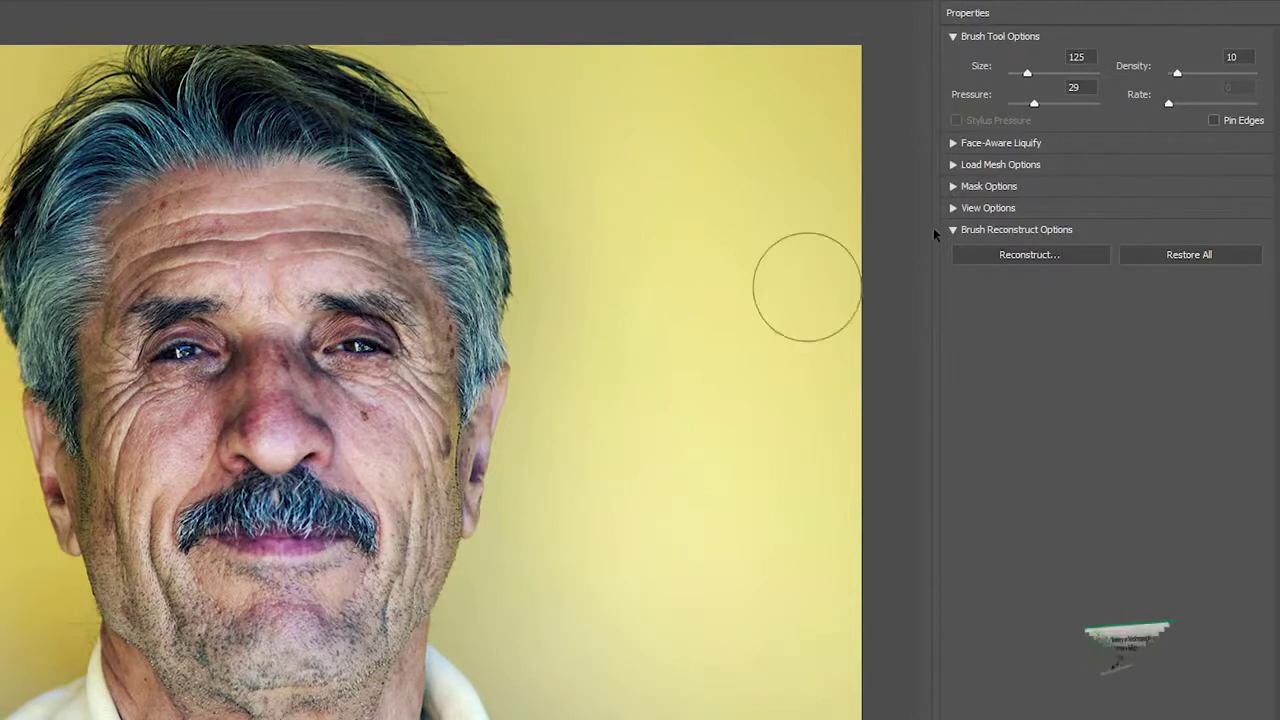
{"action": "left_click_drag", "start_coordinate": [1177, 73], "coordinate": [1231, 80]}
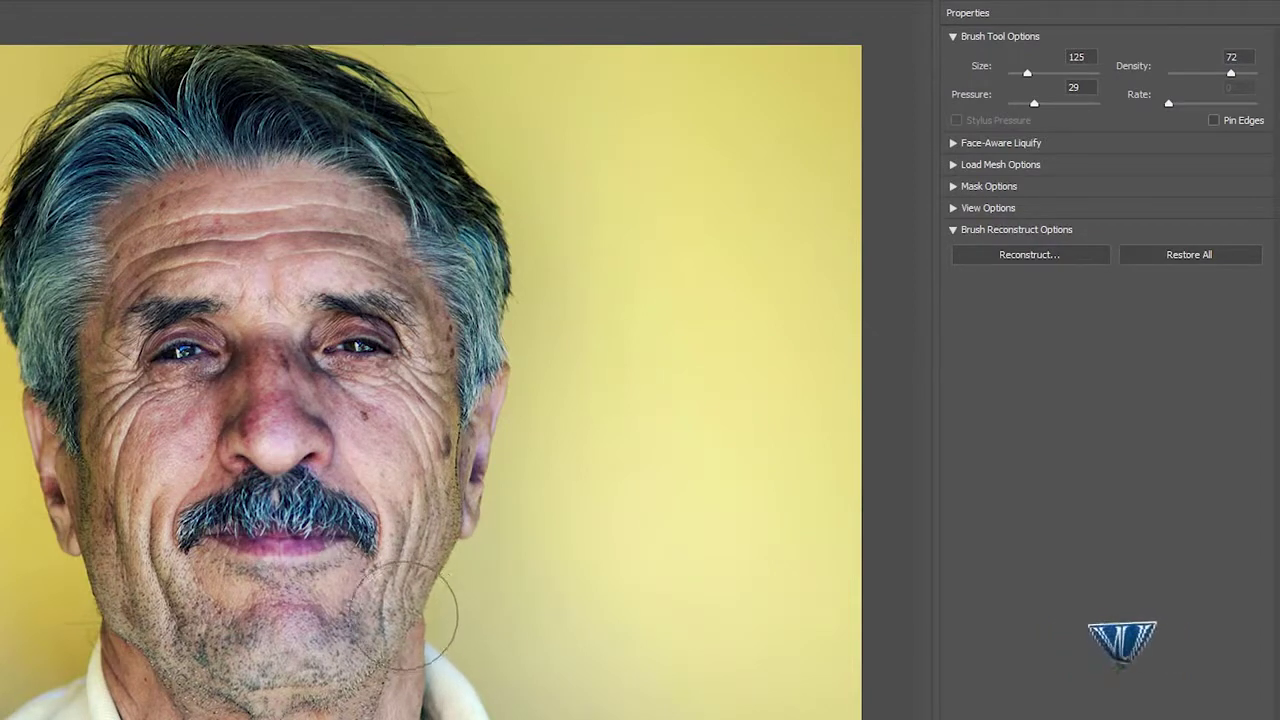
{"action": "key", "text": "alt+space"}
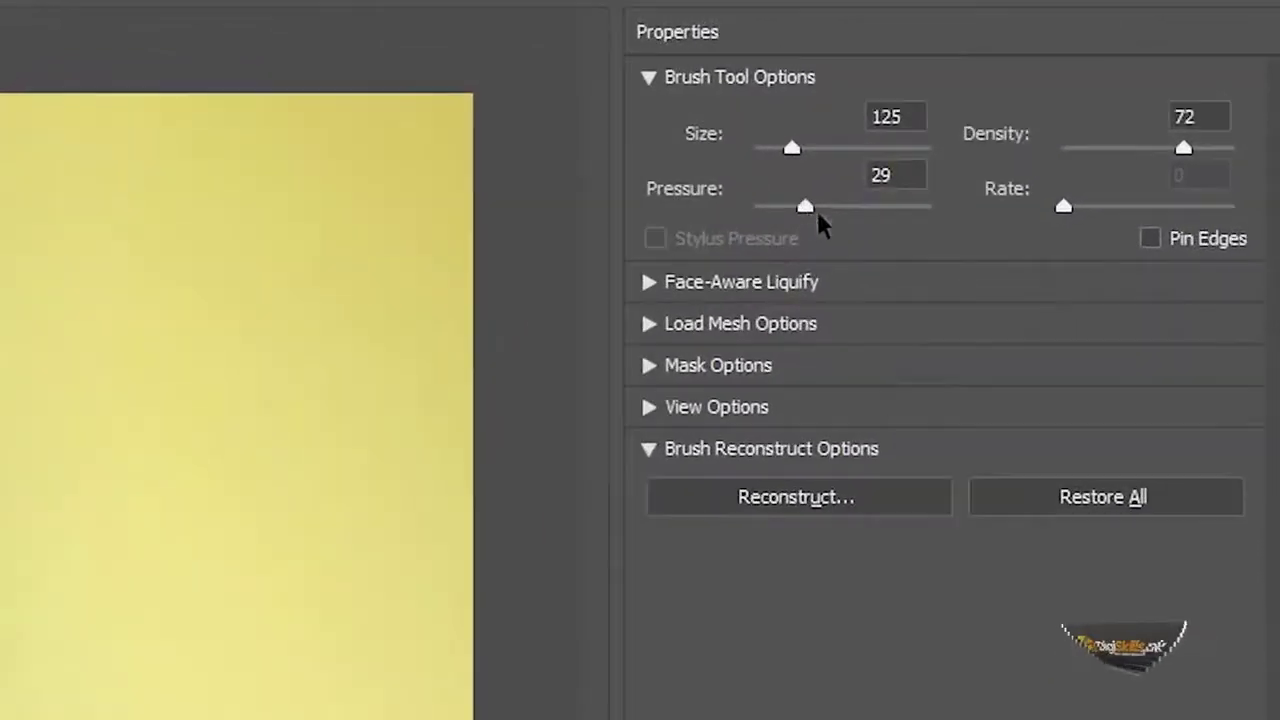
- Drag the Liquify brush Pressure slider, leaving pressure at 25
{"action": "left_click_drag", "start_coordinate": [809, 209], "coordinate": [861, 228]}
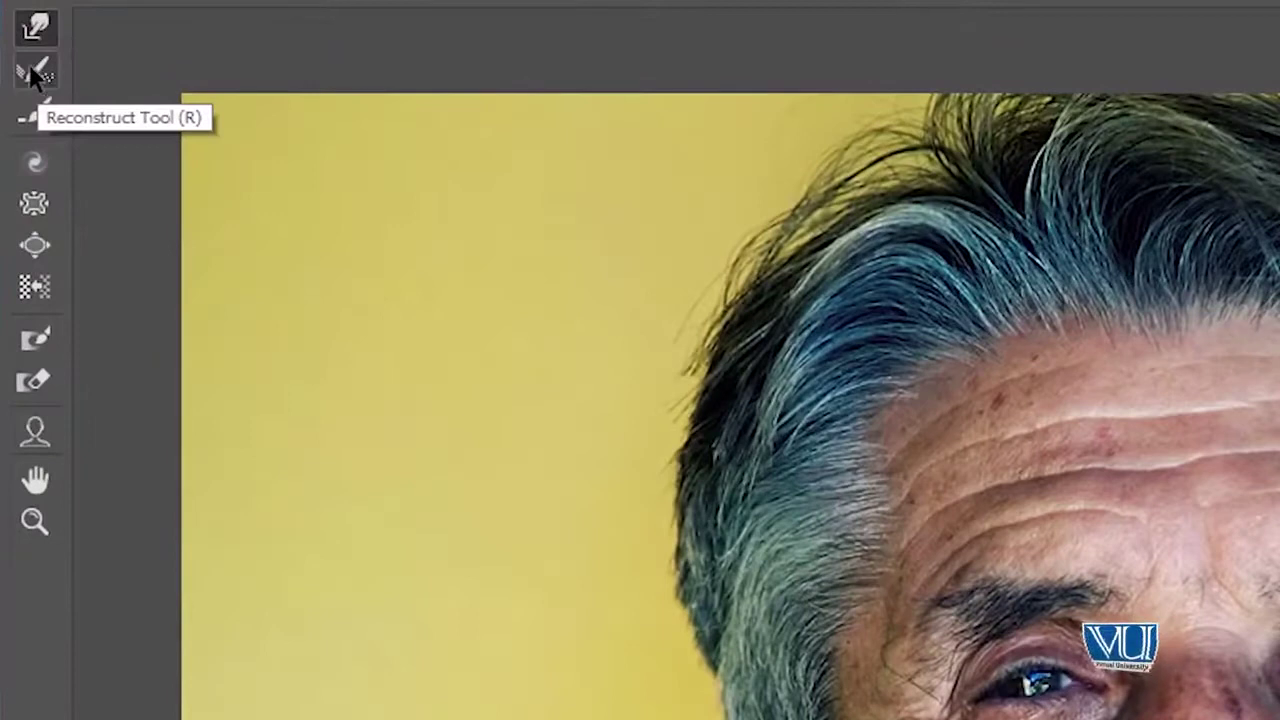
- Switch to the Reconstruct Tool in the Liquify toolbar
{"action": "left_click", "coordinate": [34, 74]}
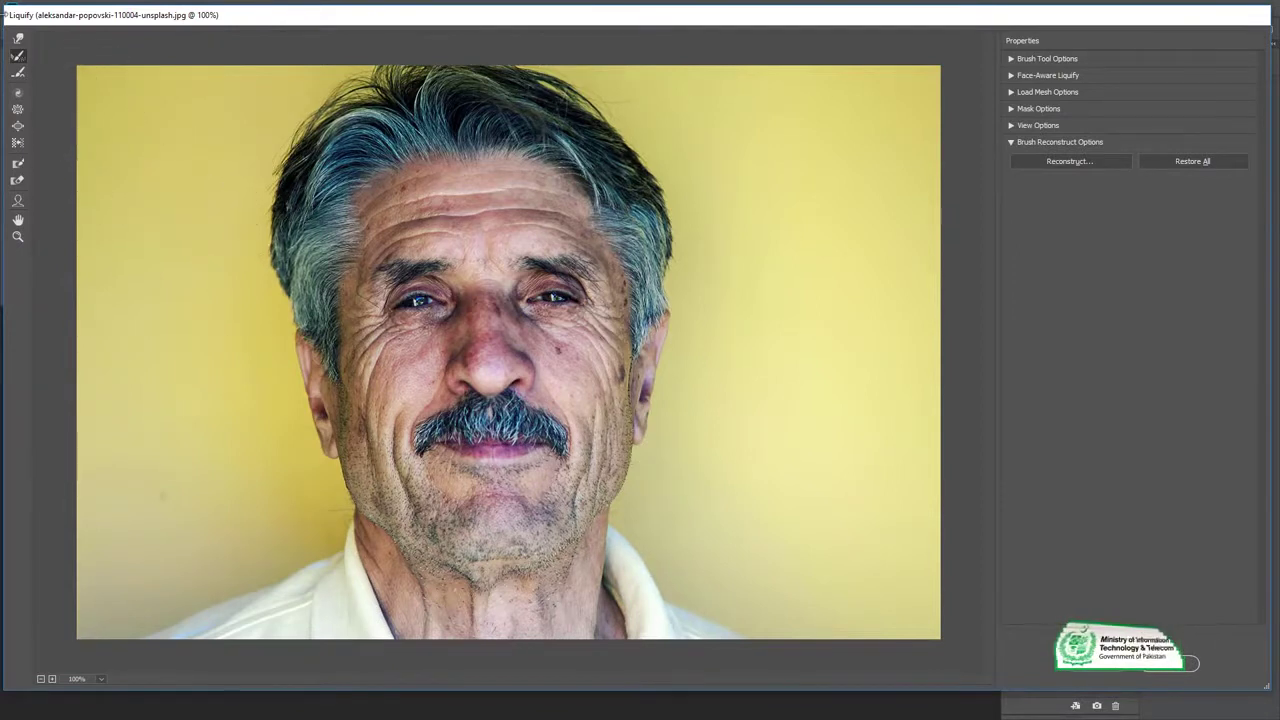
- Clear every Liquify distortion with Restore All, leaving the Smooth tool active
{"action": "left_click", "coordinate": [19, 40]}
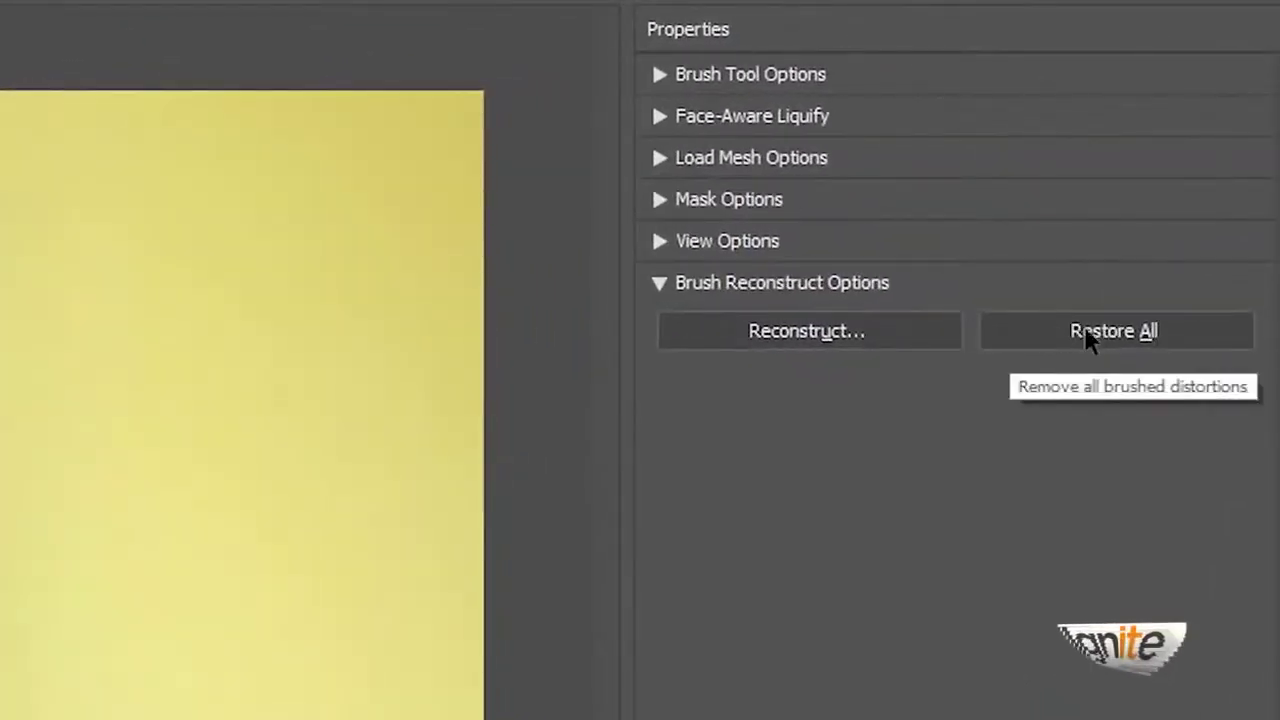
{"action": "left_click", "coordinate": [1084, 327]}
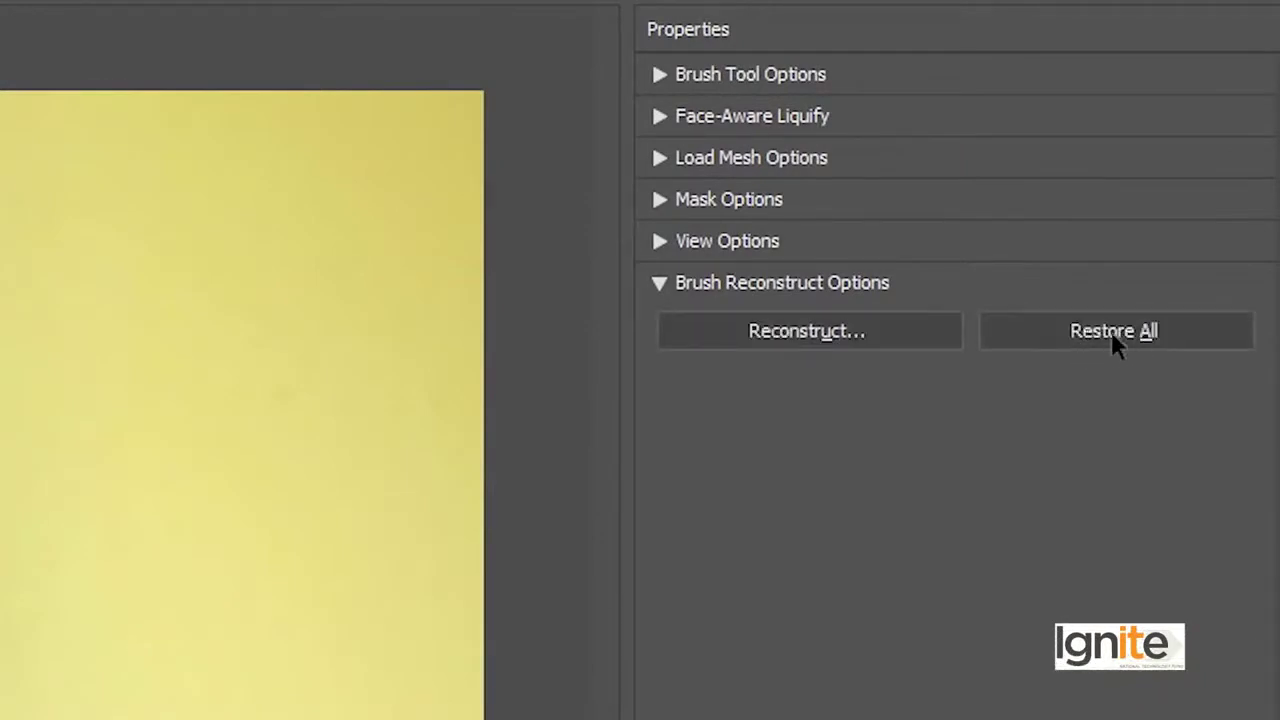
{"action": "left_click", "coordinate": [1115, 335]}
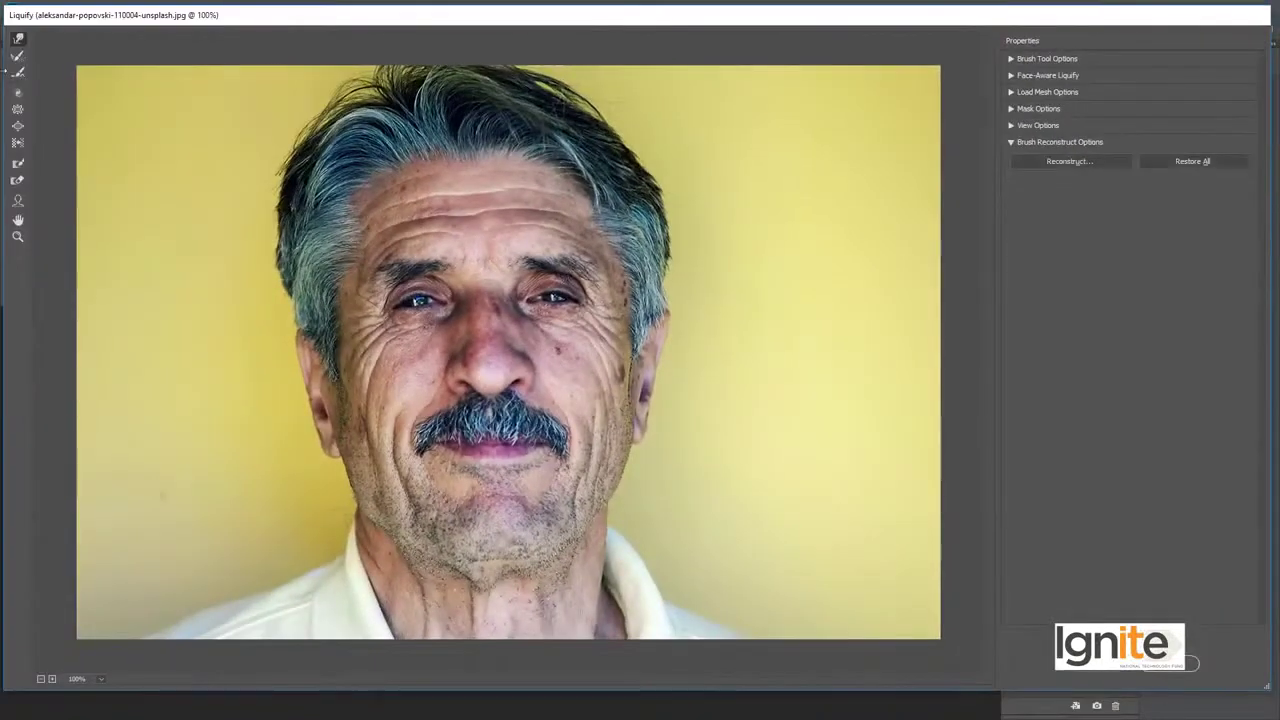
{"action": "left_click", "coordinate": [18, 73]}
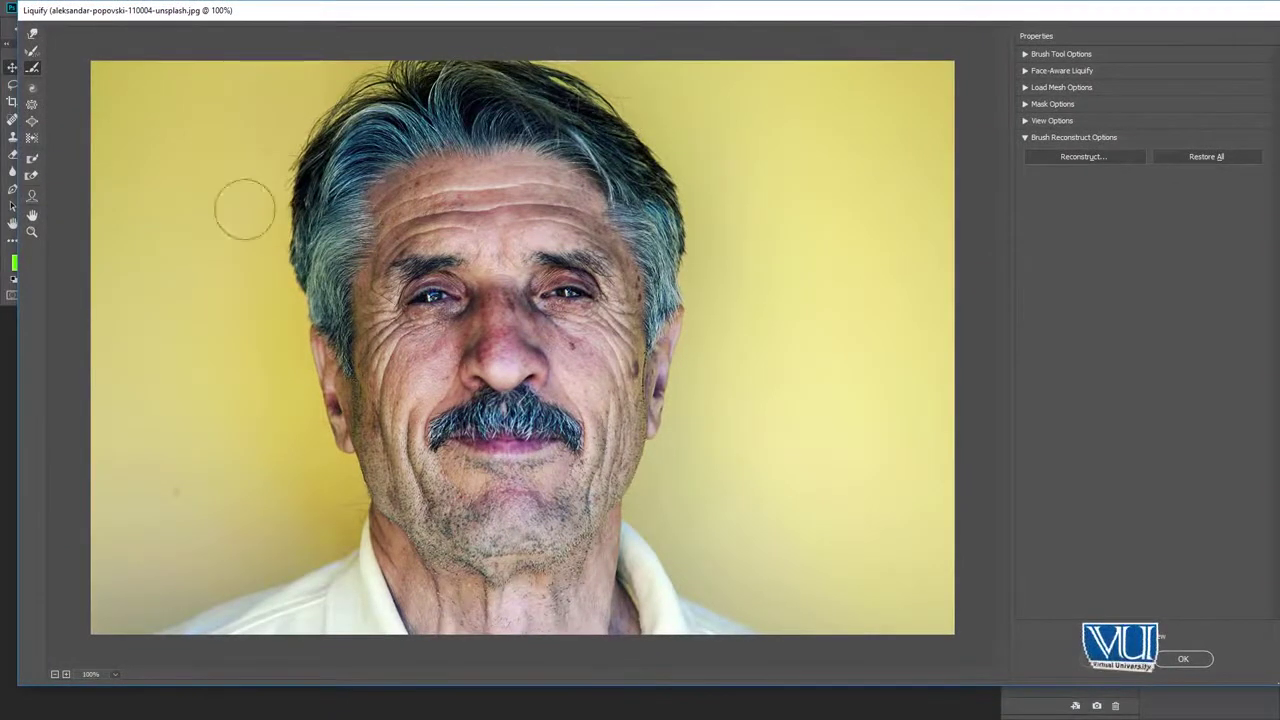
- Smooth the hair's left edge, then twirl the right cheek and hair clockwise
{"action": "left_click_drag", "start_coordinate": [287, 178], "coordinate": [298, 325]}
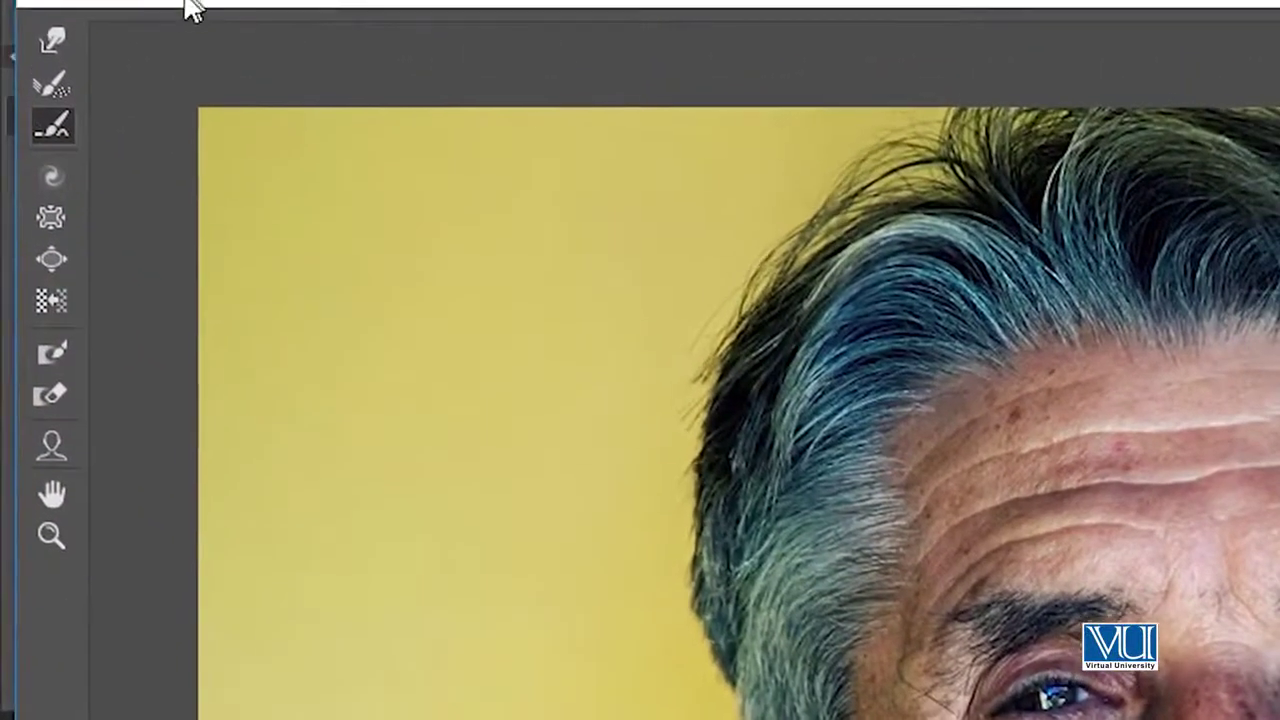
{"action": "left_click", "coordinate": [40, 182]}
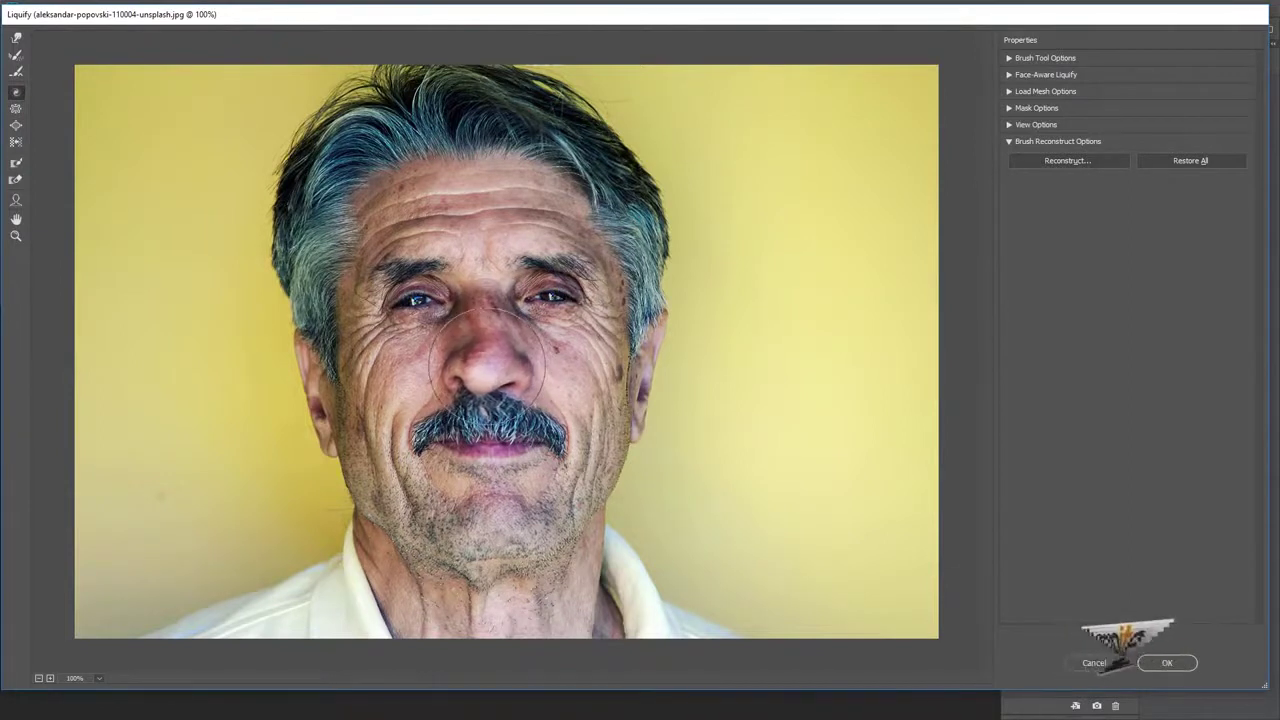
{"action": "left_click_drag", "start_coordinate": [580, 355], "coordinate": [640, 337]}
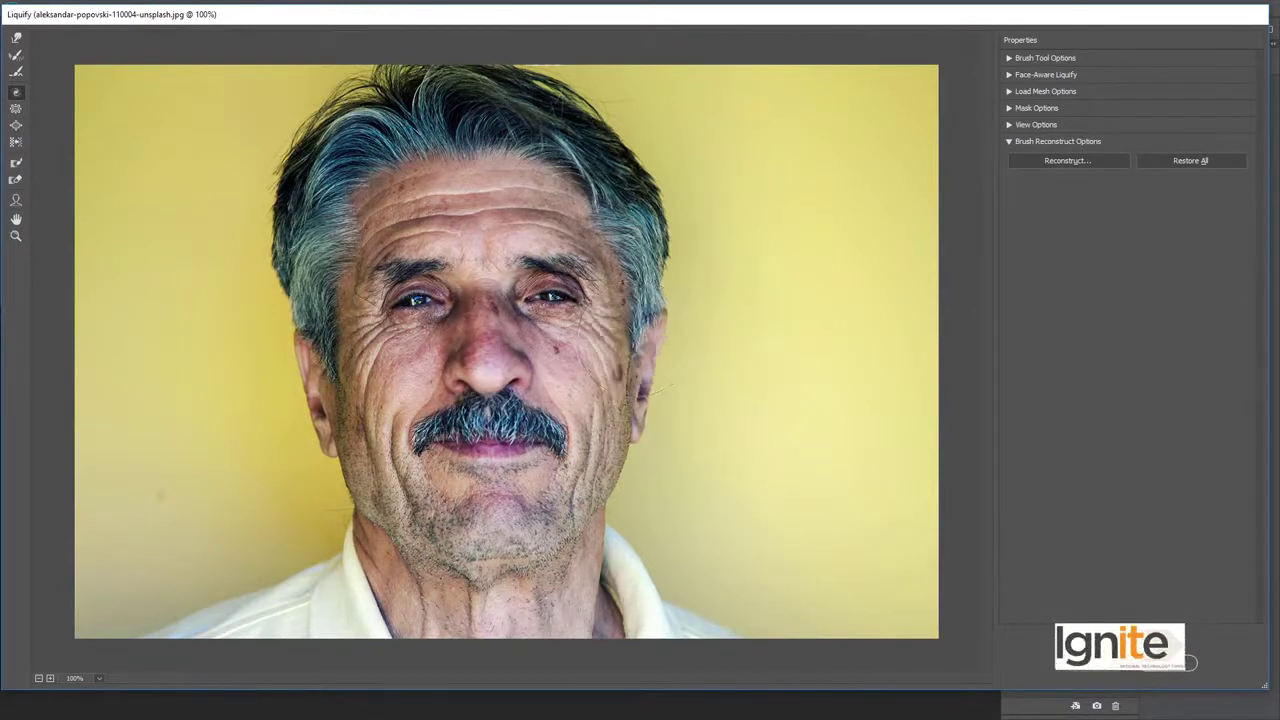
{"action": "left_click_drag", "start_coordinate": [628, 200], "coordinate": [632, 206]}
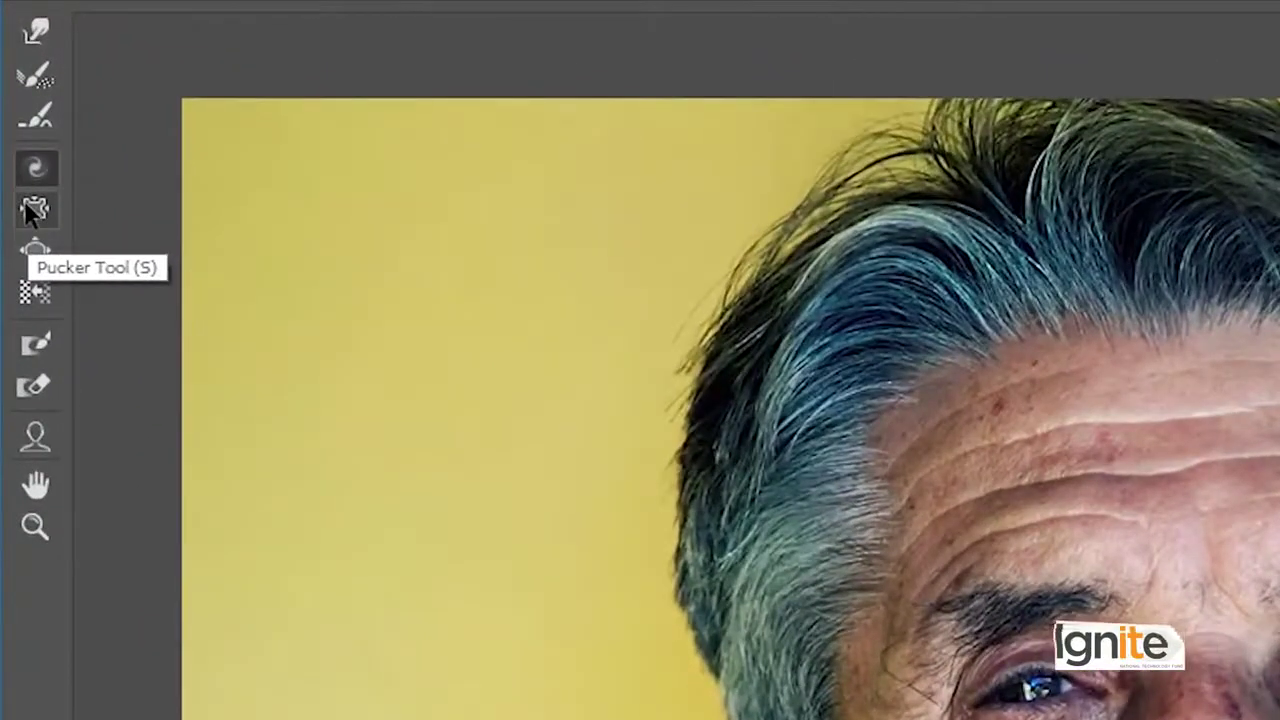
- Try shrinking the eye on the image's left with Pucker, then undo it
{"action": "left_click", "coordinate": [33, 210]}
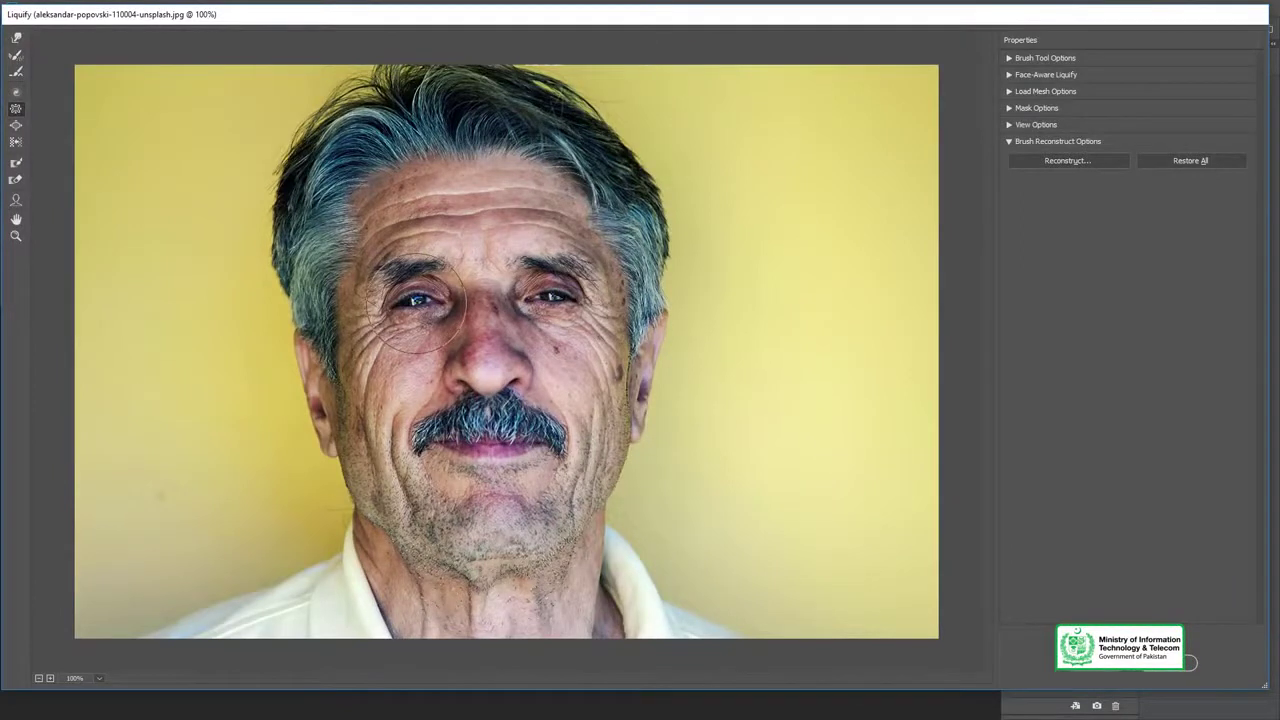
{"action": "left_click", "coordinate": [416, 304]}
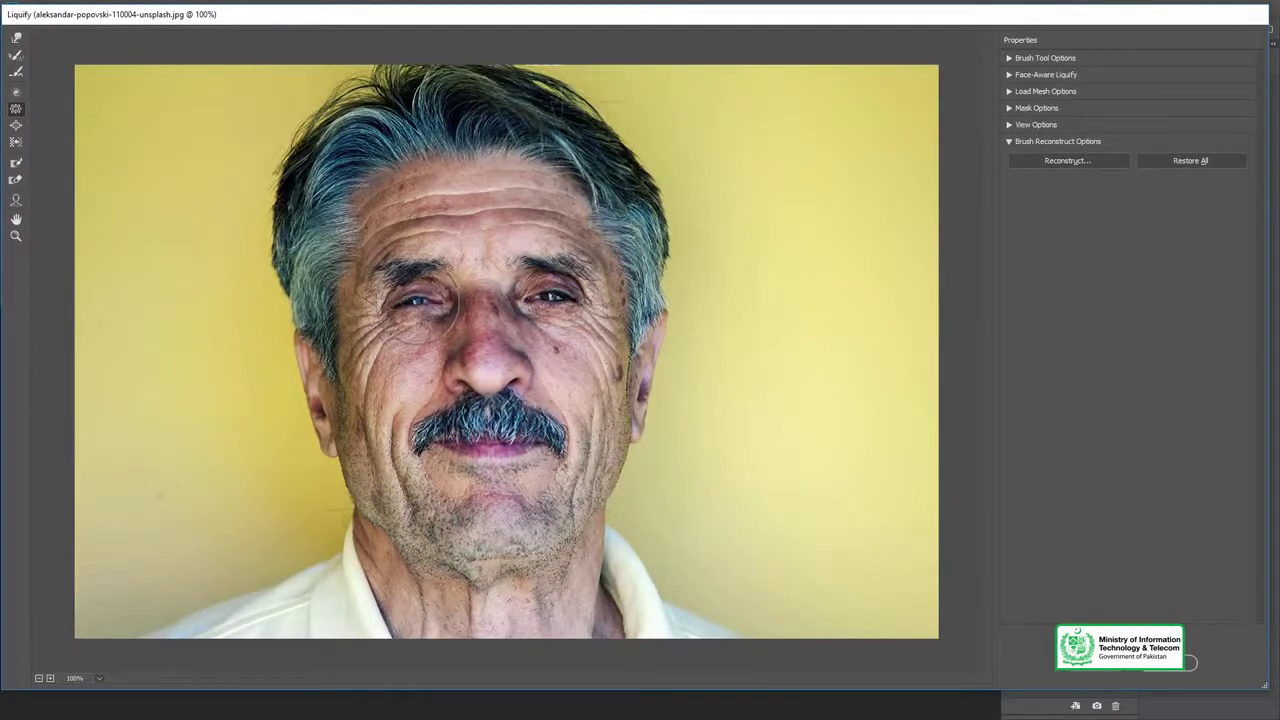
{"action": "key", "text": "ctrl+z"}
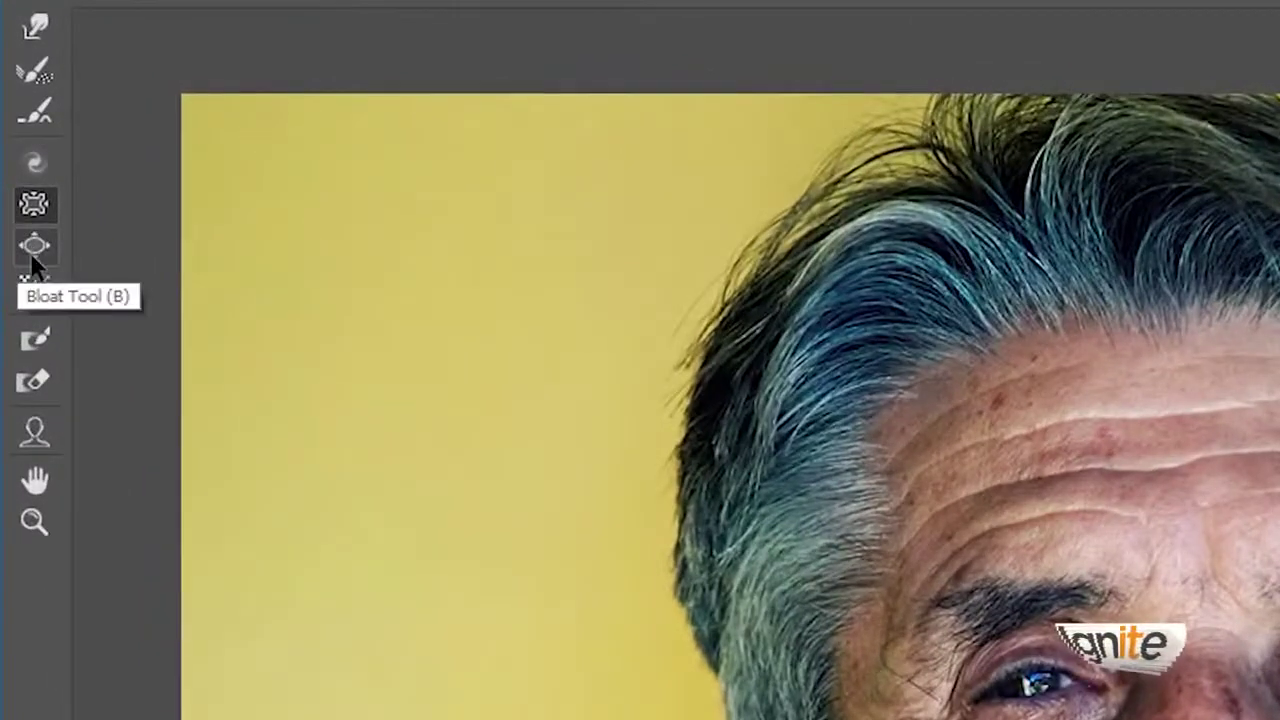
- Bloat the right eye and nose, undo the nose, then rework the eye back toward normal
{"action": "left_click", "coordinate": [34, 250]}
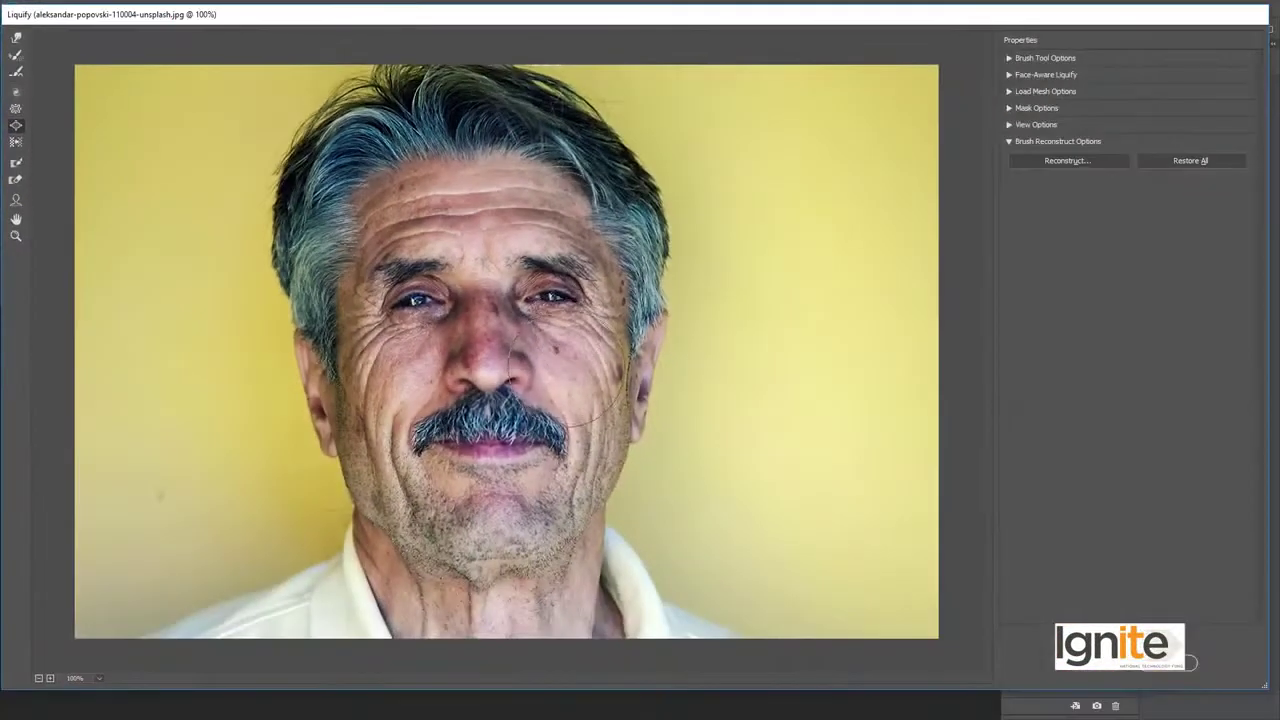
{"action": "left_click_drag", "start_coordinate": [553, 287], "coordinate": [553, 287]}
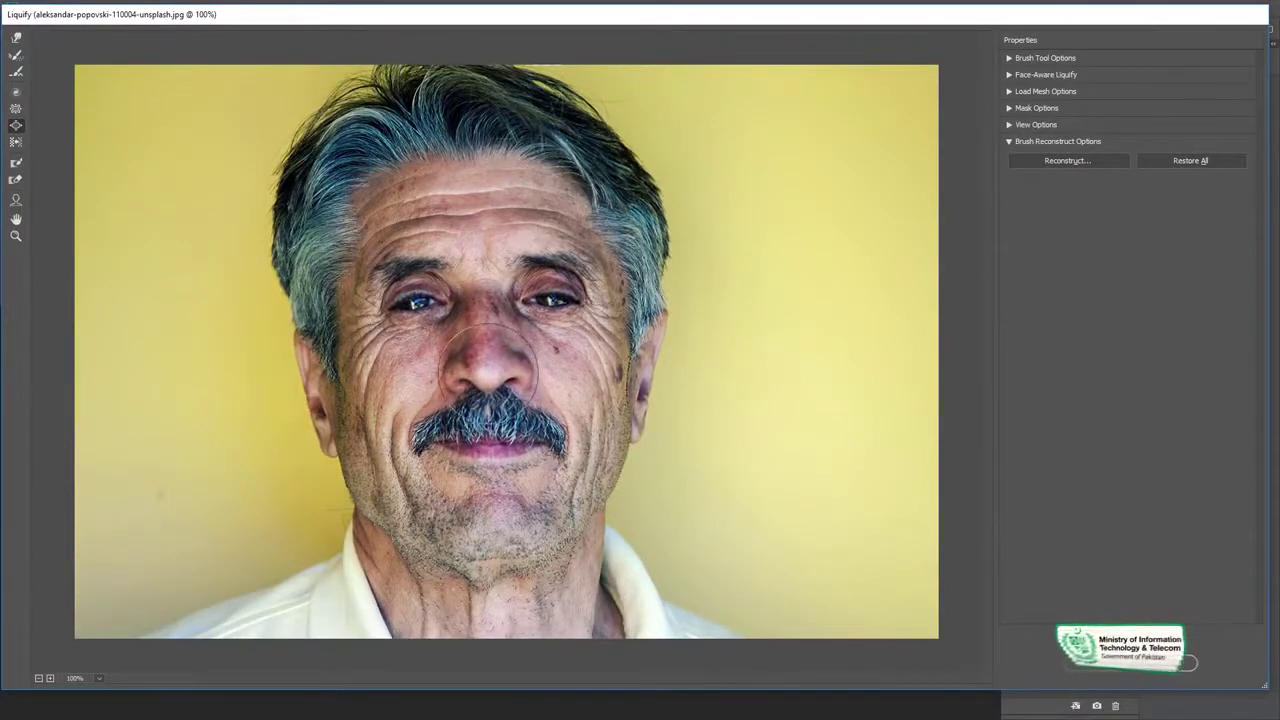
{"action": "left_click_drag", "start_coordinate": [487, 358], "coordinate": [487, 358]}
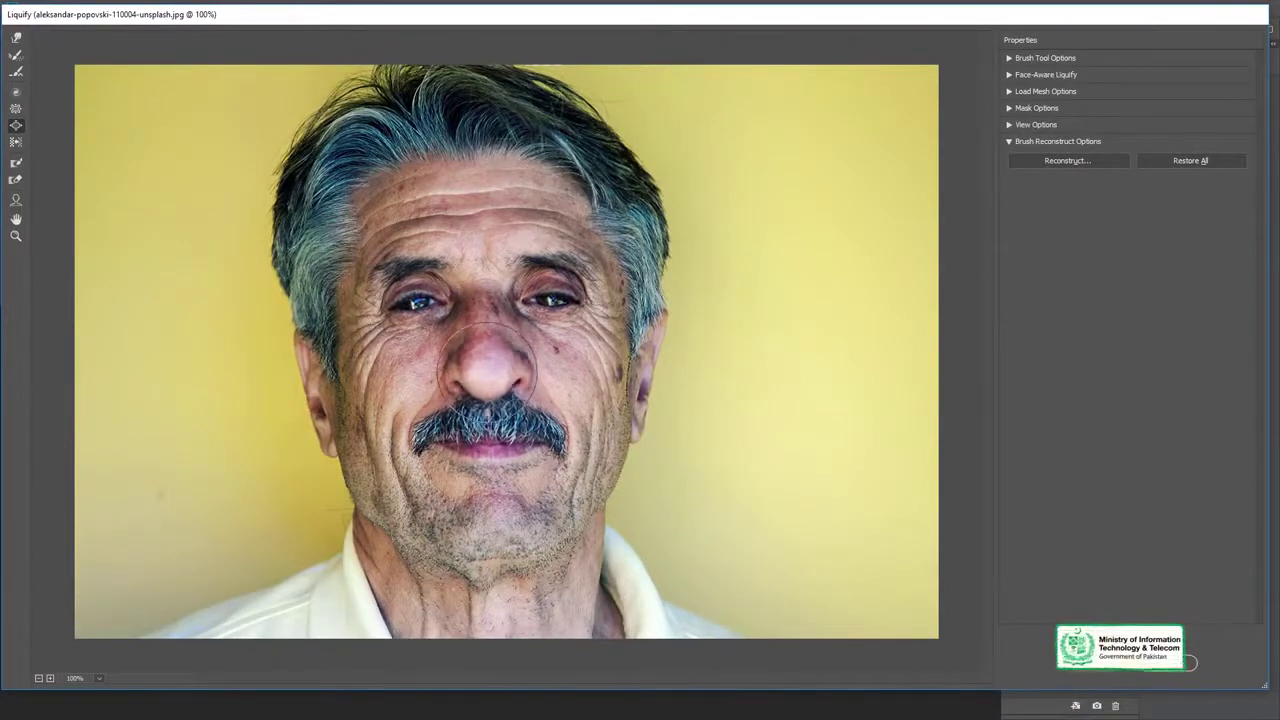
{"action": "key", "text": "ctrl+z"}
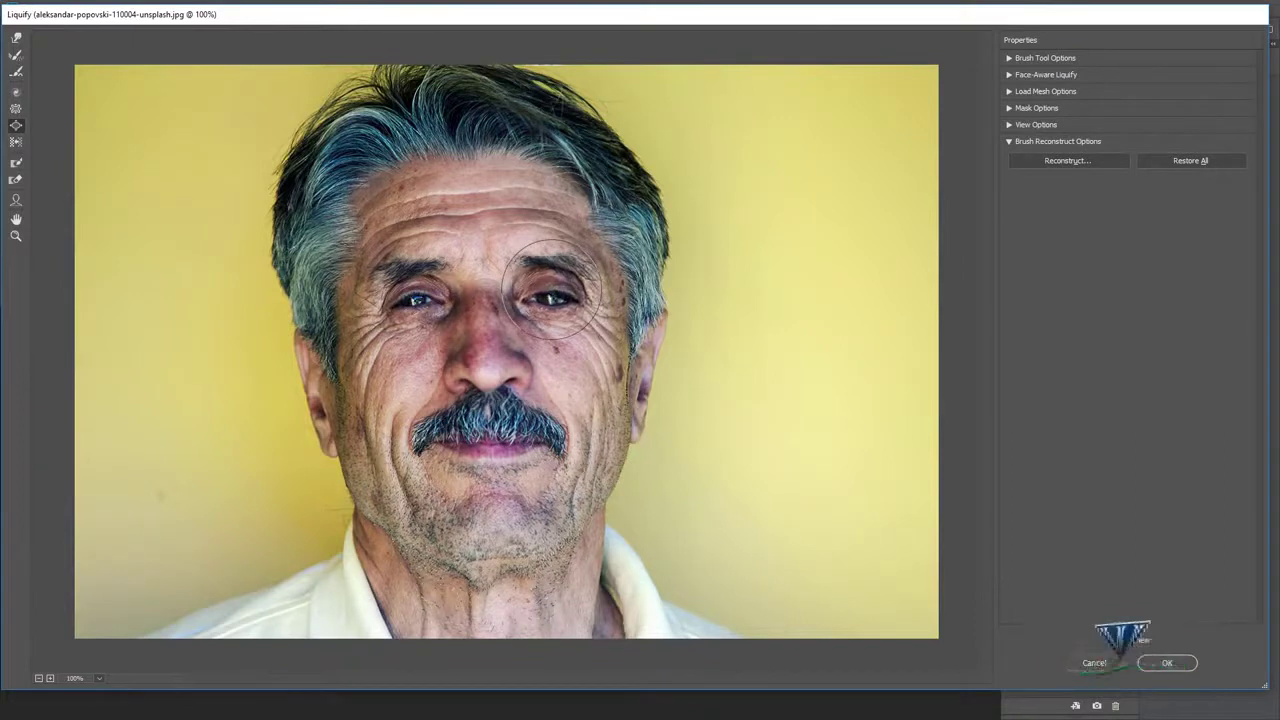
{"action": "left_click_drag", "start_coordinate": [551, 290], "coordinate": [469, 336]}
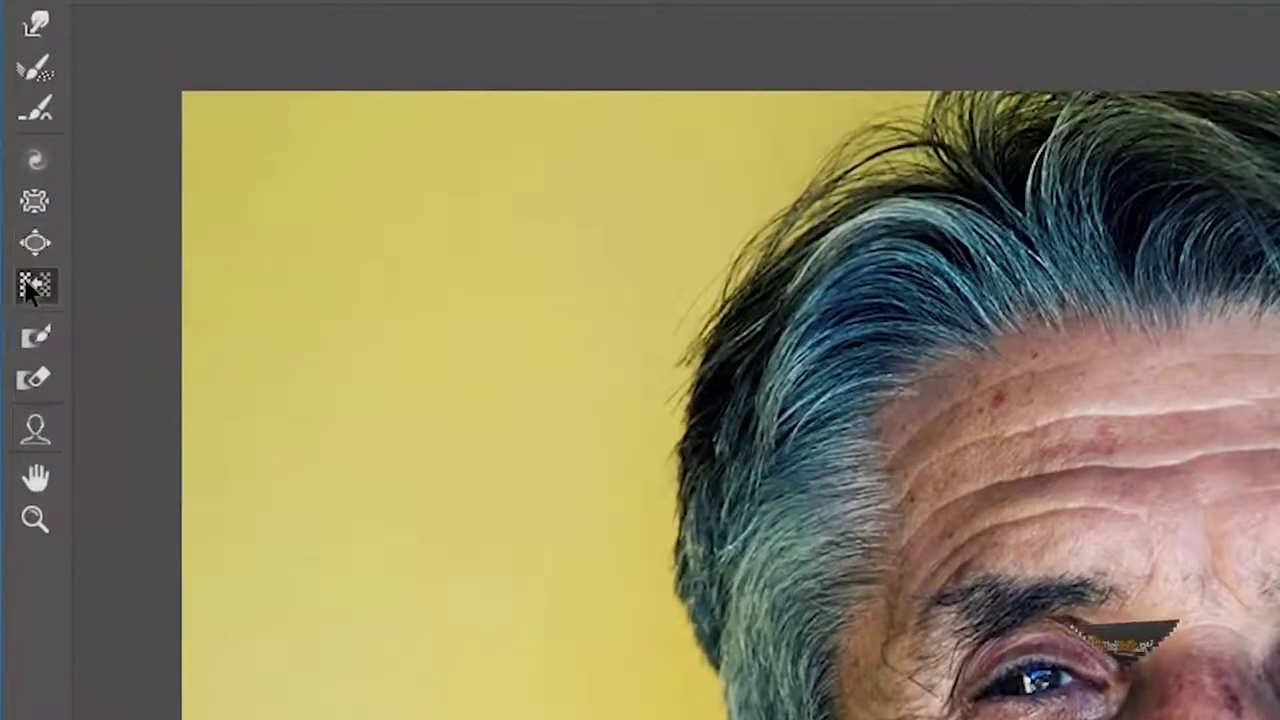
{"action": "left_click", "coordinate": [30, 288]}
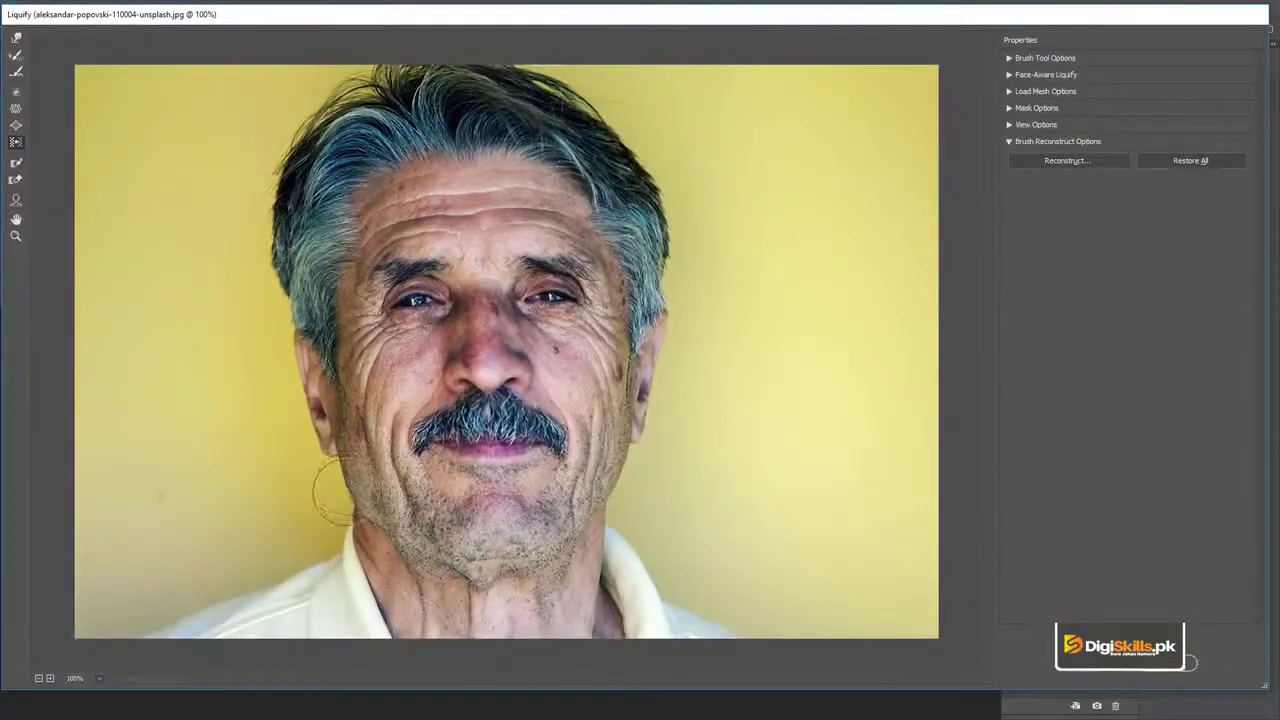
{"action": "left_click_drag", "start_coordinate": [334, 490], "coordinate": [304, 347]}
{"action": "key", "text": "ctrl+z"}
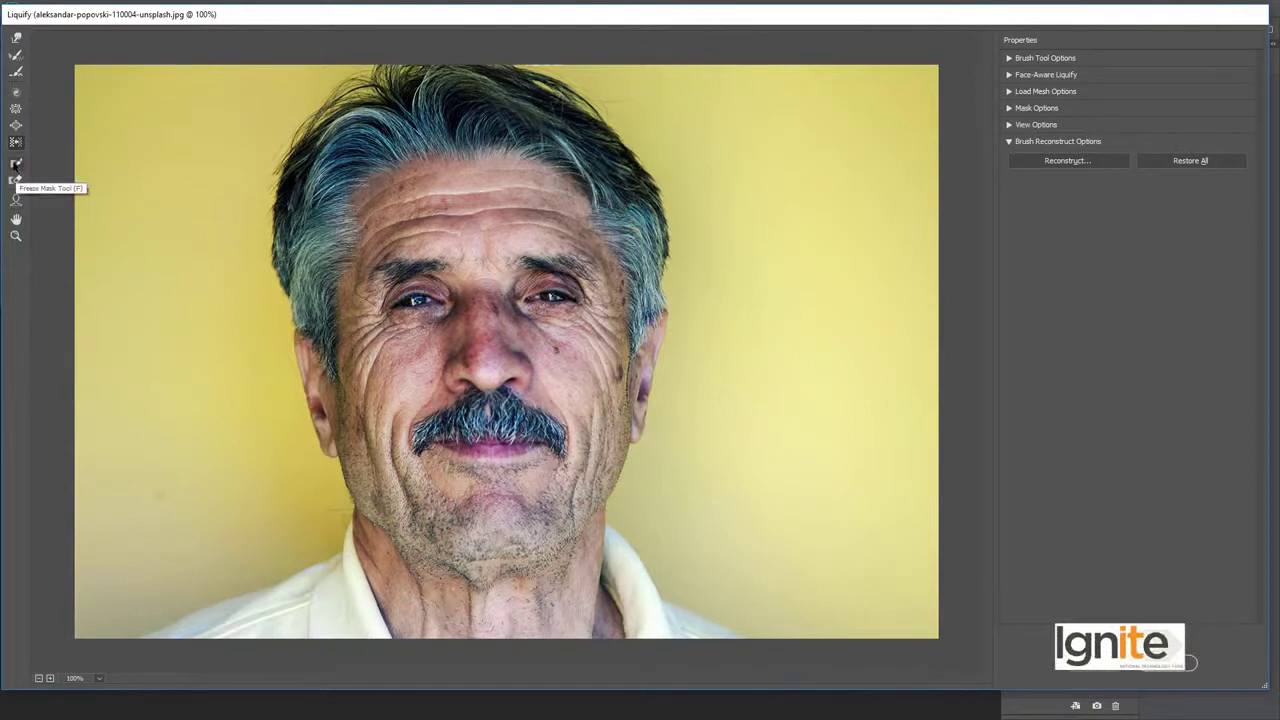
- At 200% zoom, freeze-mask the man's ear and the neck below his jaw with a smaller brush
{"action": "left_click", "coordinate": [618, 535]}
{"action": "left_click_drag", "start_coordinate": [215, 315], "coordinate": [365, 345]}
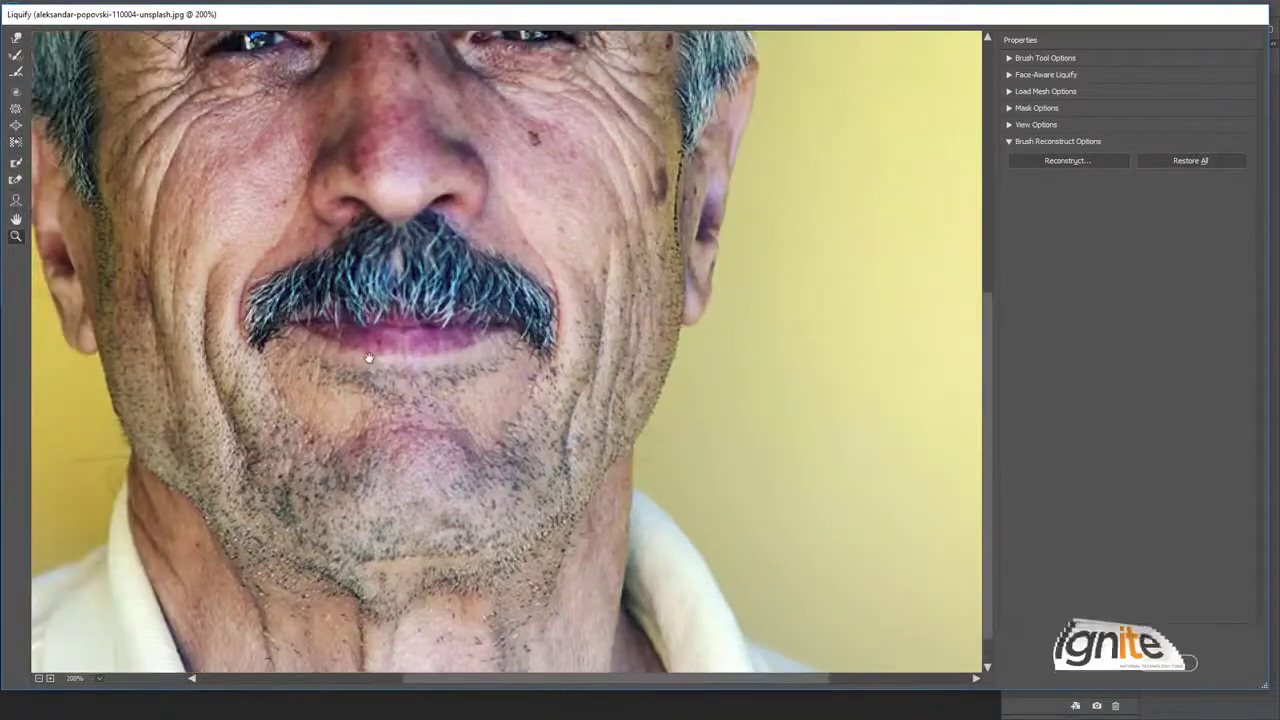
{"action": "left_click_drag", "start_coordinate": [314, 286], "coordinate": [385, 372]}
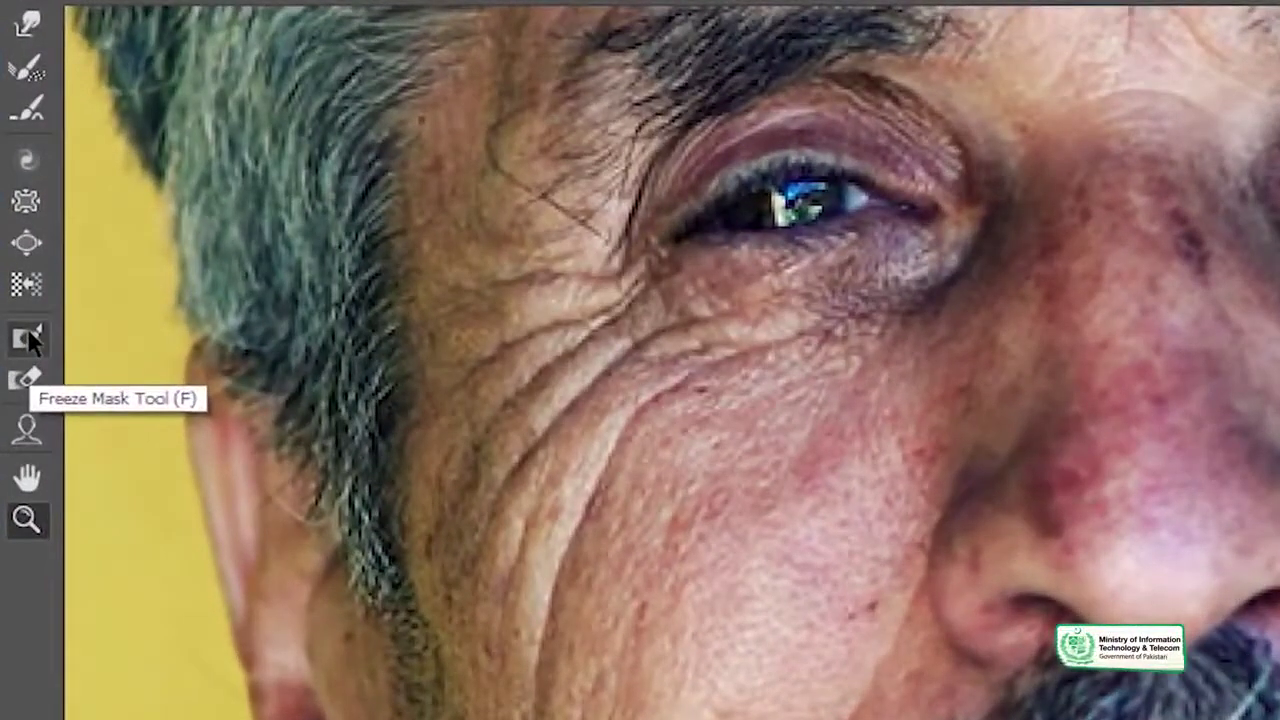
{"action": "left_click", "coordinate": [28, 338]}
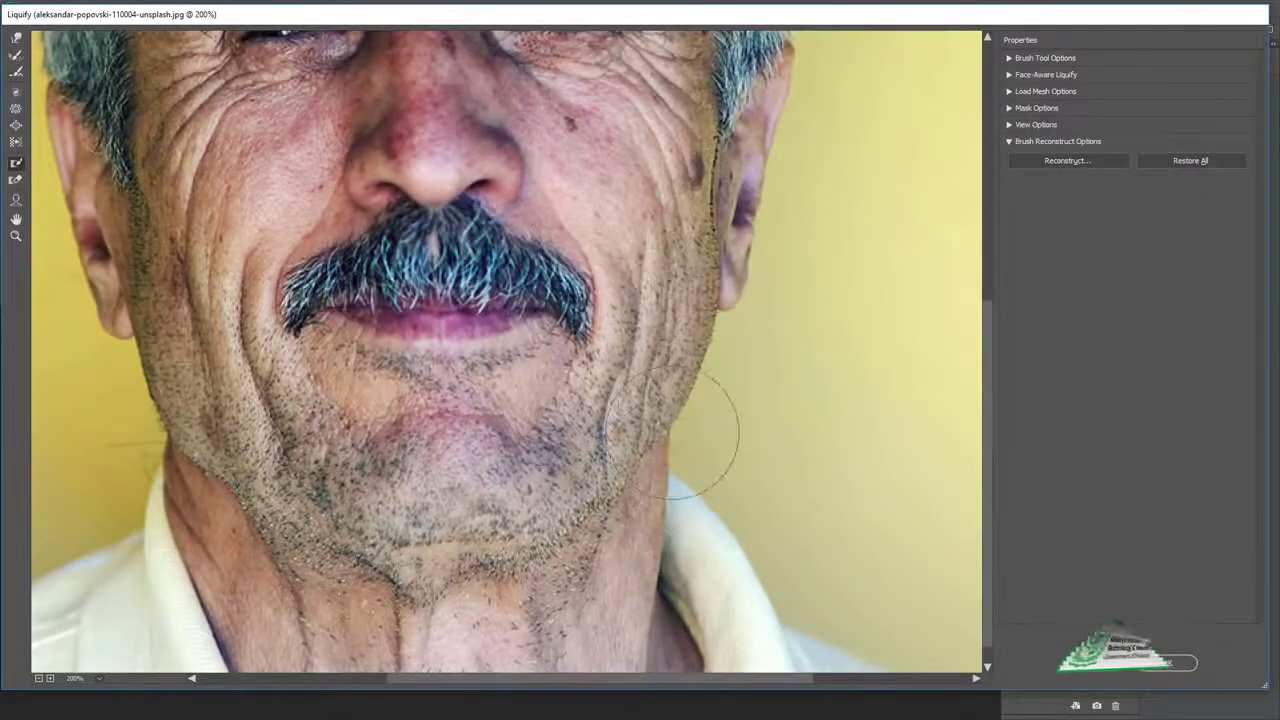
{"action": "left_click_drag", "start_coordinate": [701, 393], "coordinate": [679, 387]}
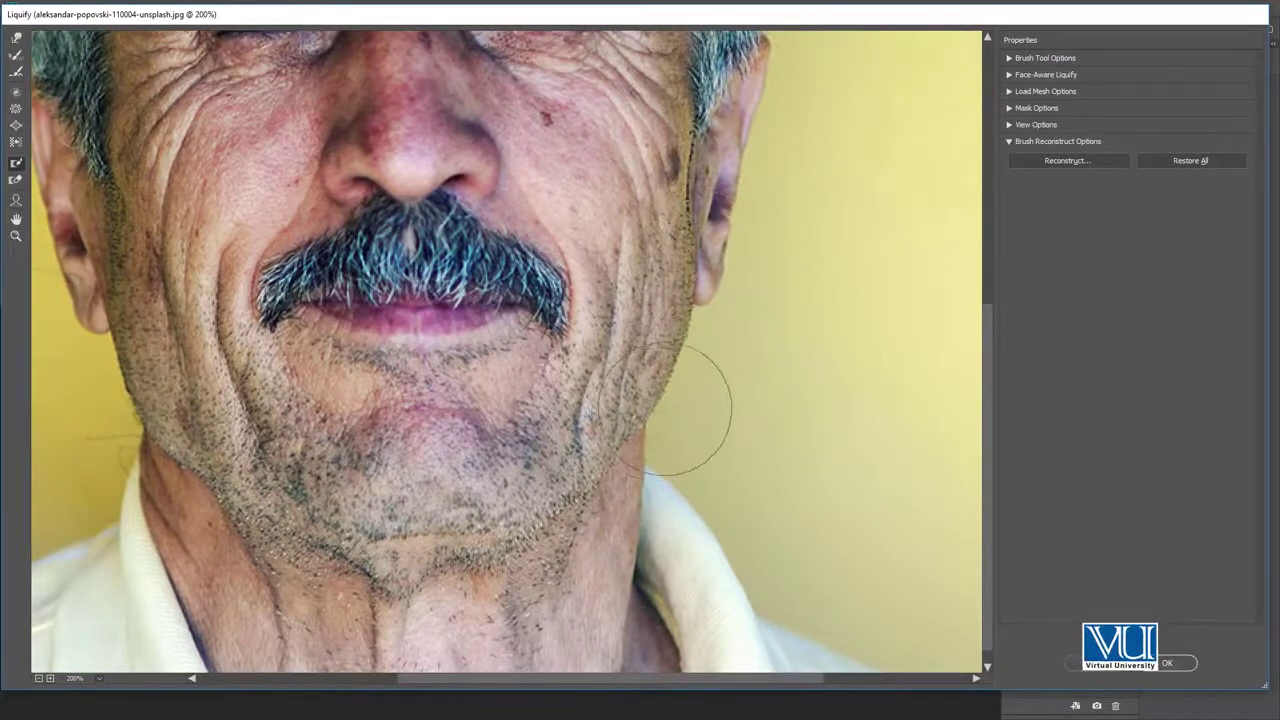
{"action": "key", "text": "bracketleft"}
{"action": "mouse_move", "coordinate": [665, 495]}
{"action": "left_mouse_down"}
{"action": "mouse_move", "coordinate": [686, 546]}
{"action": "mouse_move", "coordinate": [676, 455]}
{"action": "left_mouse_up"}
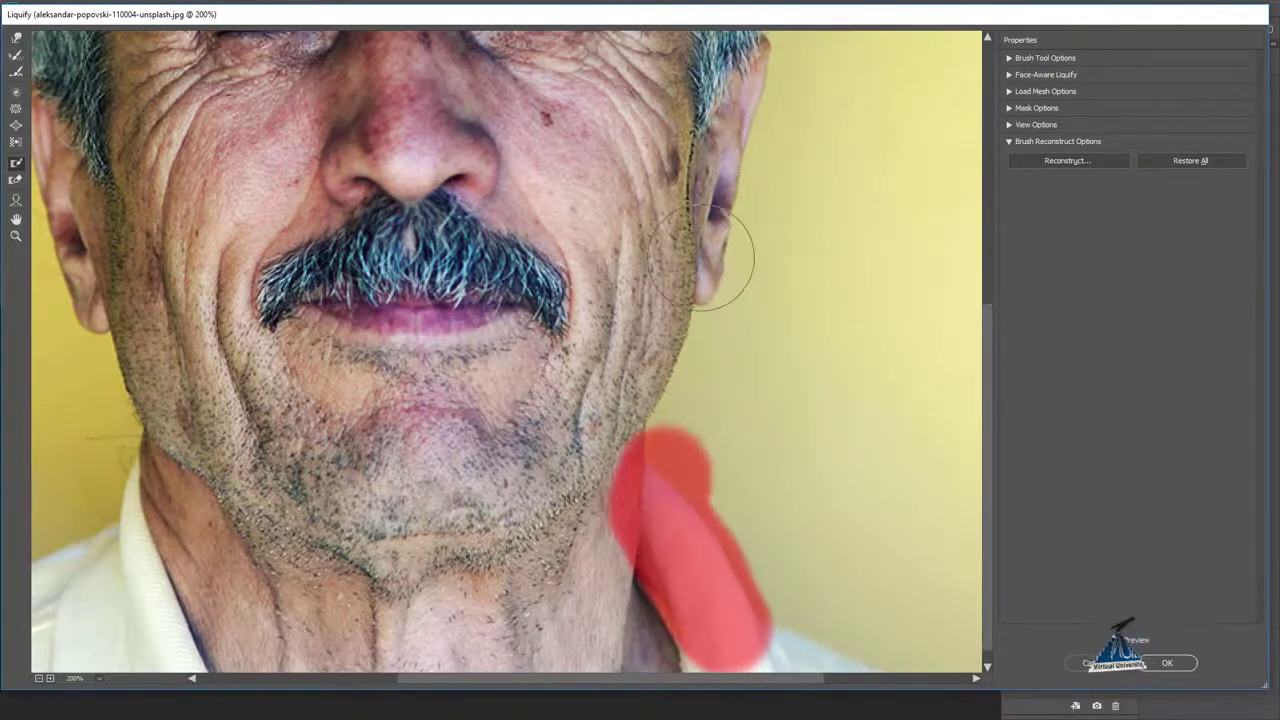
{"action": "mouse_move", "coordinate": [712, 258]}
{"action": "left_mouse_down"}
{"action": "mouse_move", "coordinate": [747, 90]}
{"action": "mouse_move", "coordinate": [708, 240]}
{"action": "left_mouse_up"}
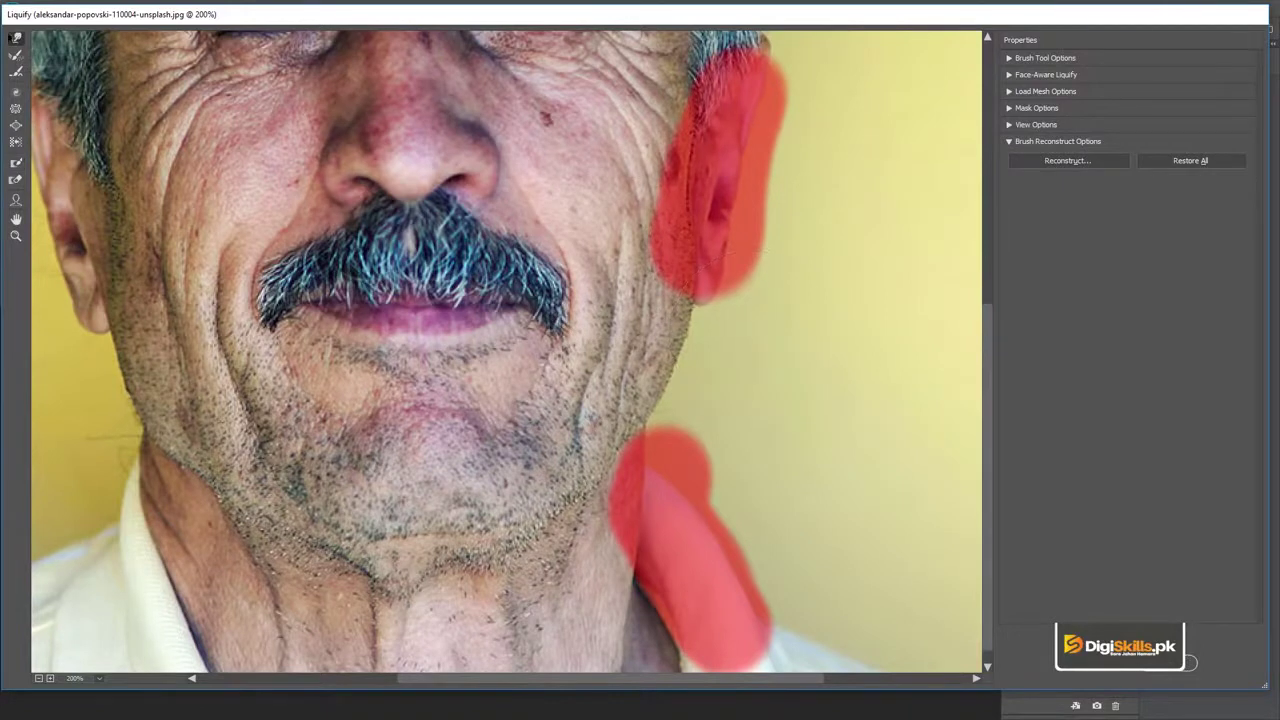
- Select the Forward Warp Tool to push the jawline between the frozen ear and neck
{"action": "left_click", "coordinate": [16, 40]}
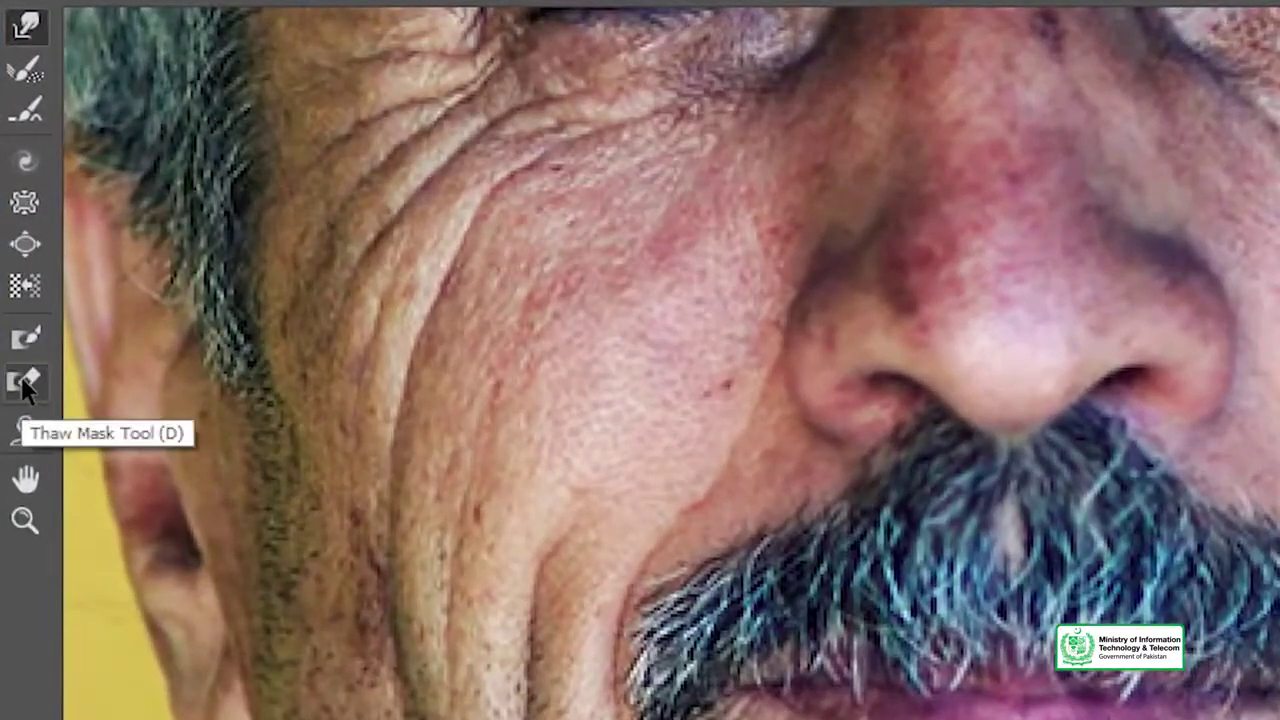
- Thaw the red freeze mask from beside the ear down over the neck
{"action": "left_click", "coordinate": [25, 382]}
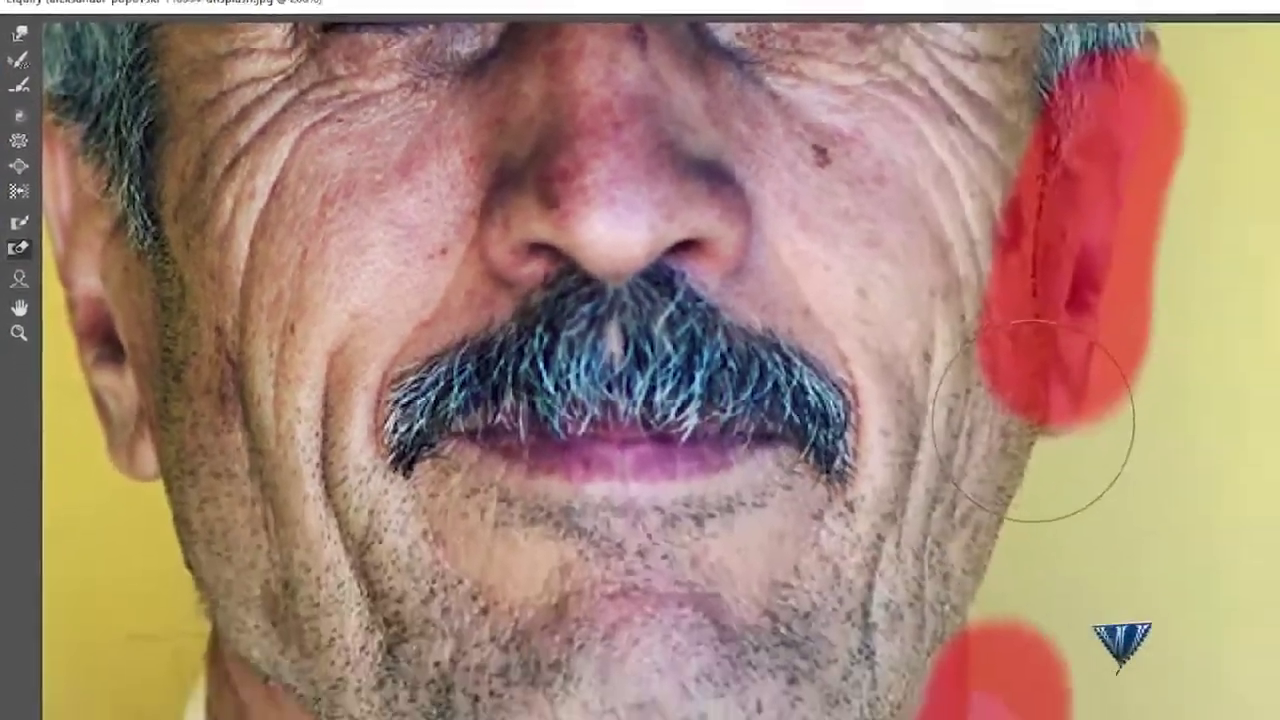
{"action": "mouse_move", "coordinate": [694, 298]}
{"action": "left_mouse_down"}
{"action": "mouse_move", "coordinate": [775, 110]}
{"action": "mouse_move", "coordinate": [741, 575]}
{"action": "mouse_move", "coordinate": [648, 408]}
{"action": "left_mouse_up"}
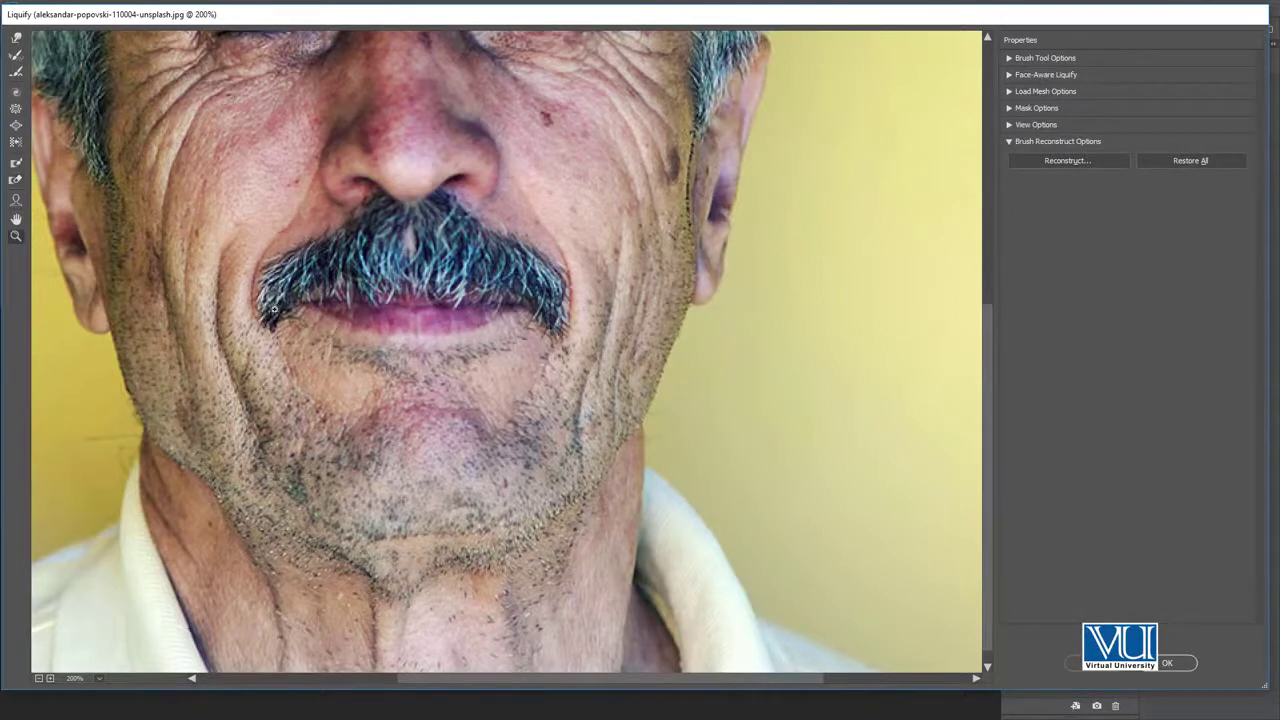
{"action": "left_click", "coordinate": [241, 287], "text": "alt"}
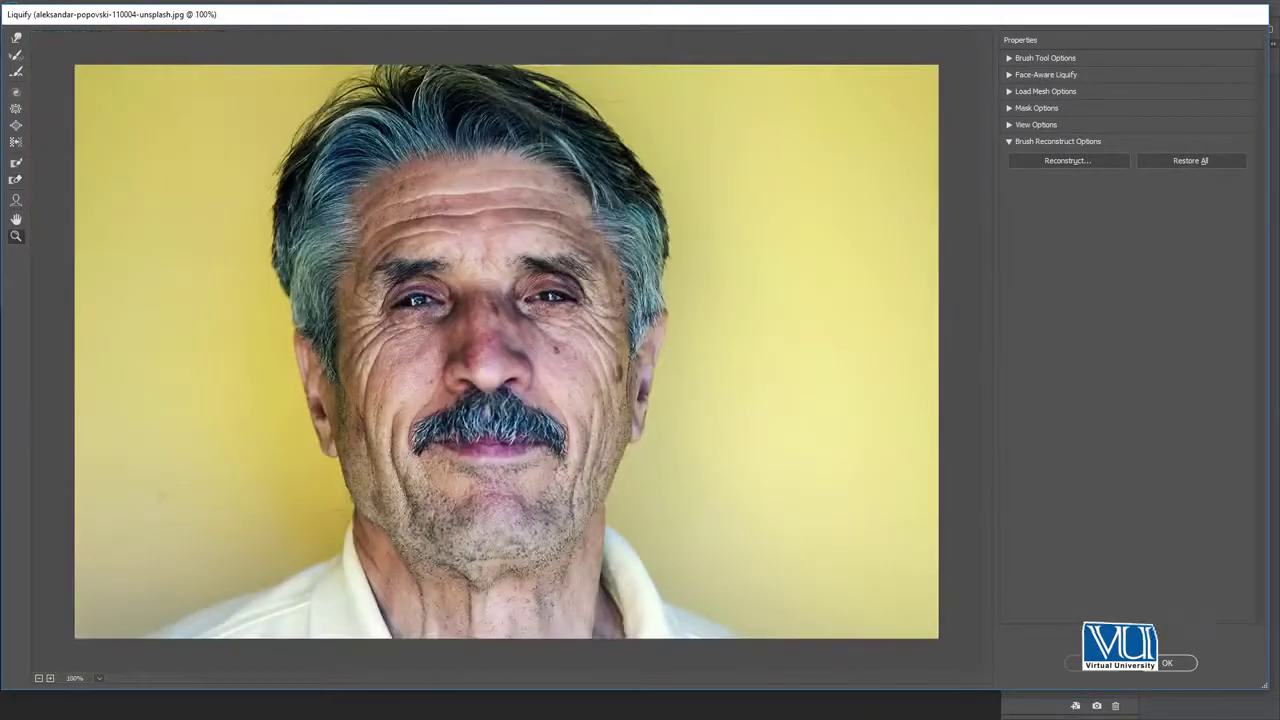
{"action": "left_click", "coordinate": [222, 322]}
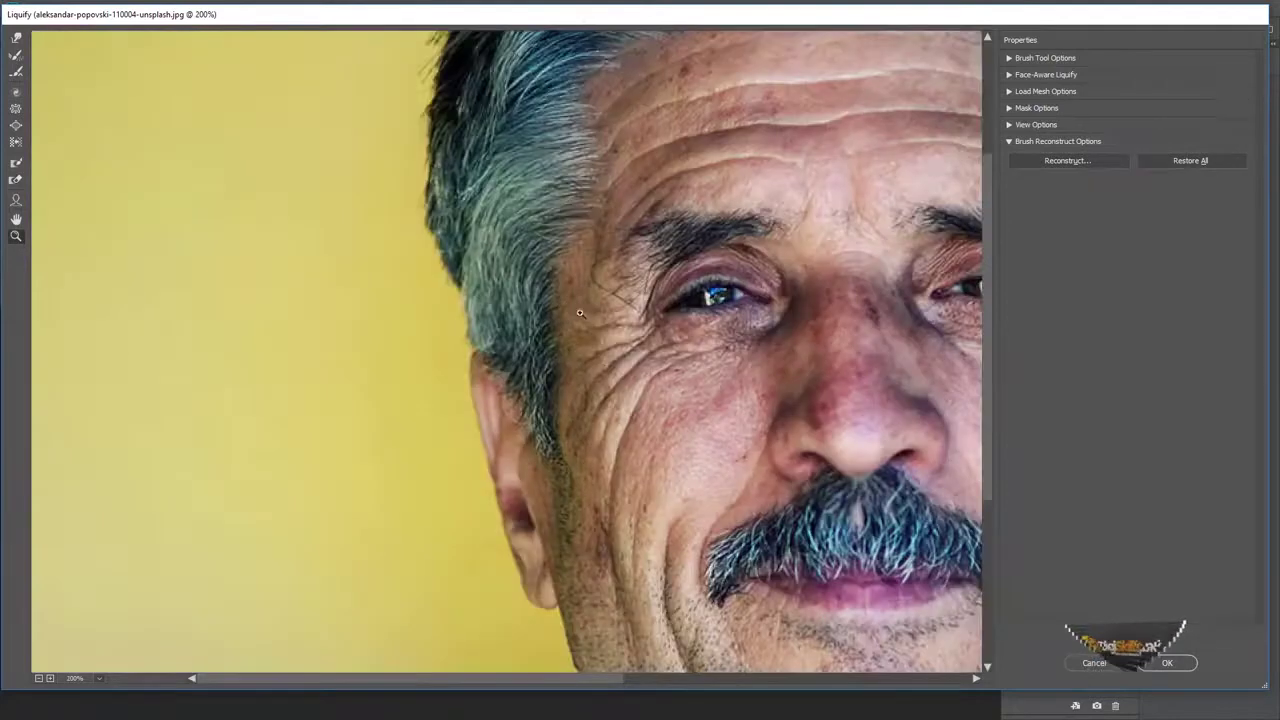
{"action": "left_click", "coordinate": [328, 318], "text": "alt"}
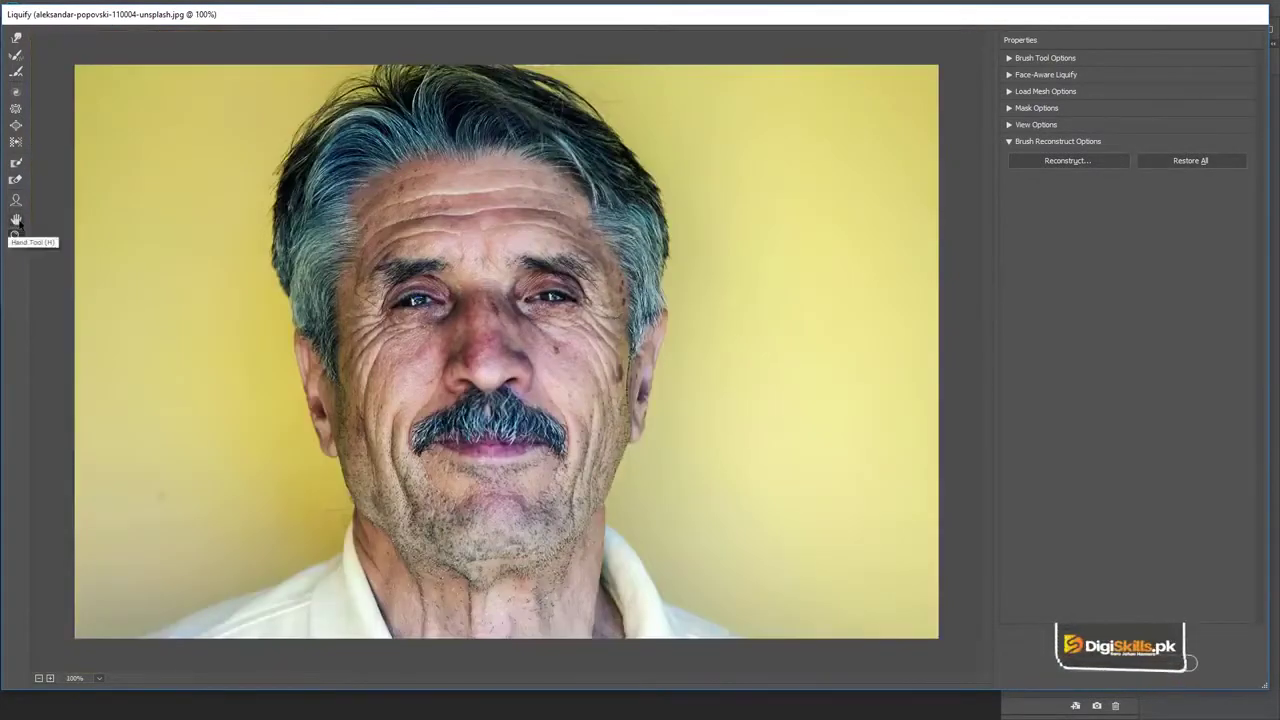
{"action": "left_click", "coordinate": [483, 293]}
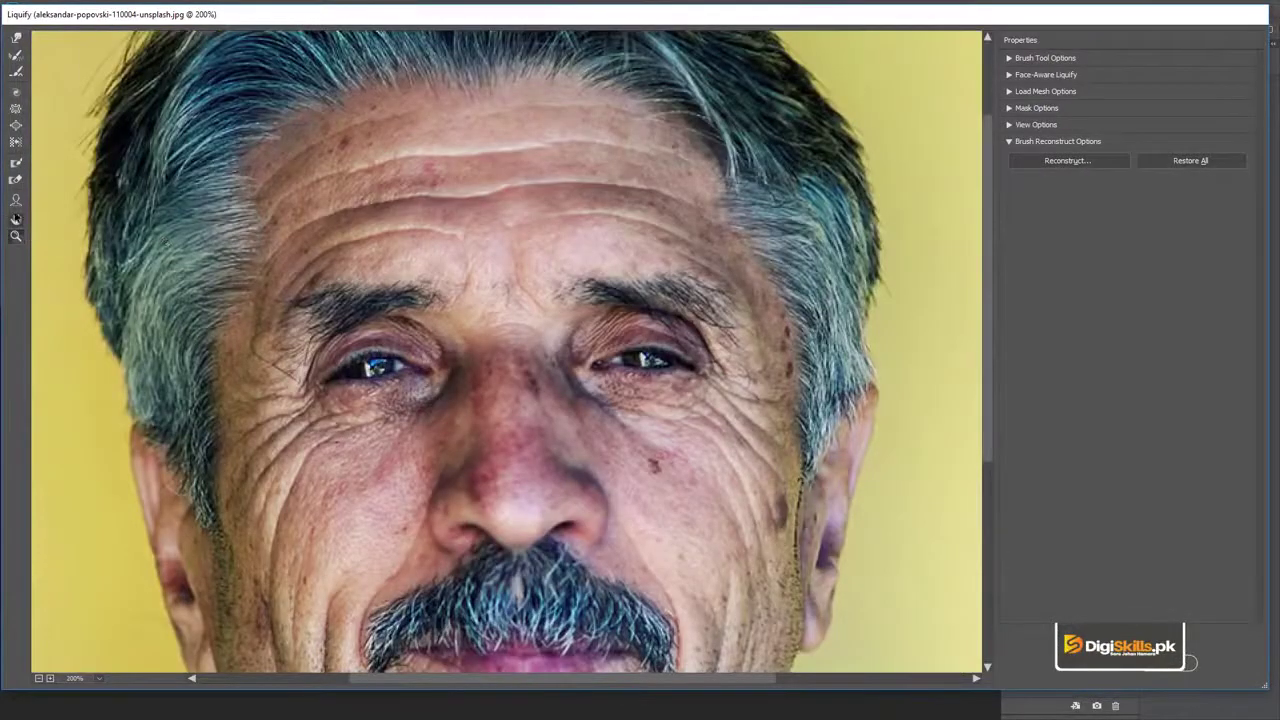
{"action": "mouse_move", "coordinate": [350, 293]}
{"action": "left_mouse_down"}
{"action": "mouse_move", "coordinate": [163, 314]}
{"action": "mouse_move", "coordinate": [363, 298]}
{"action": "left_mouse_up"}
{"action": "left_click", "coordinate": [400, 401], "text": "alt"}
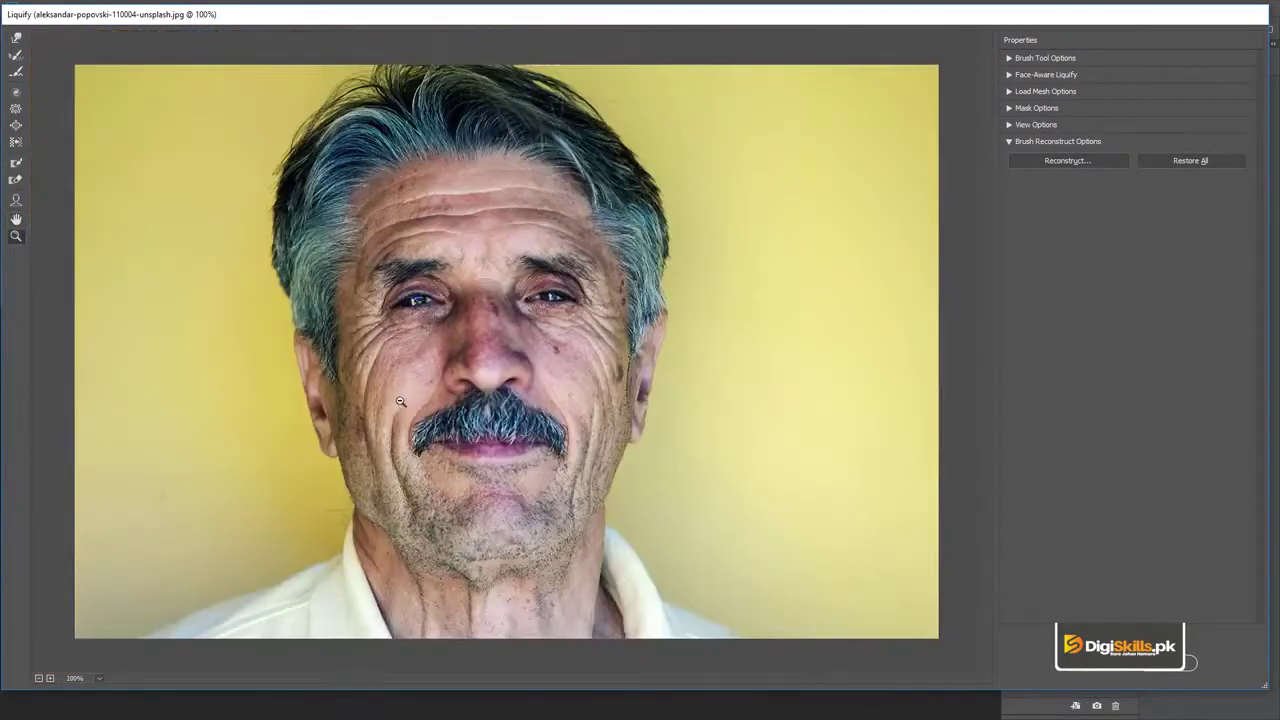
{"action": "left_click", "coordinate": [16, 37]}
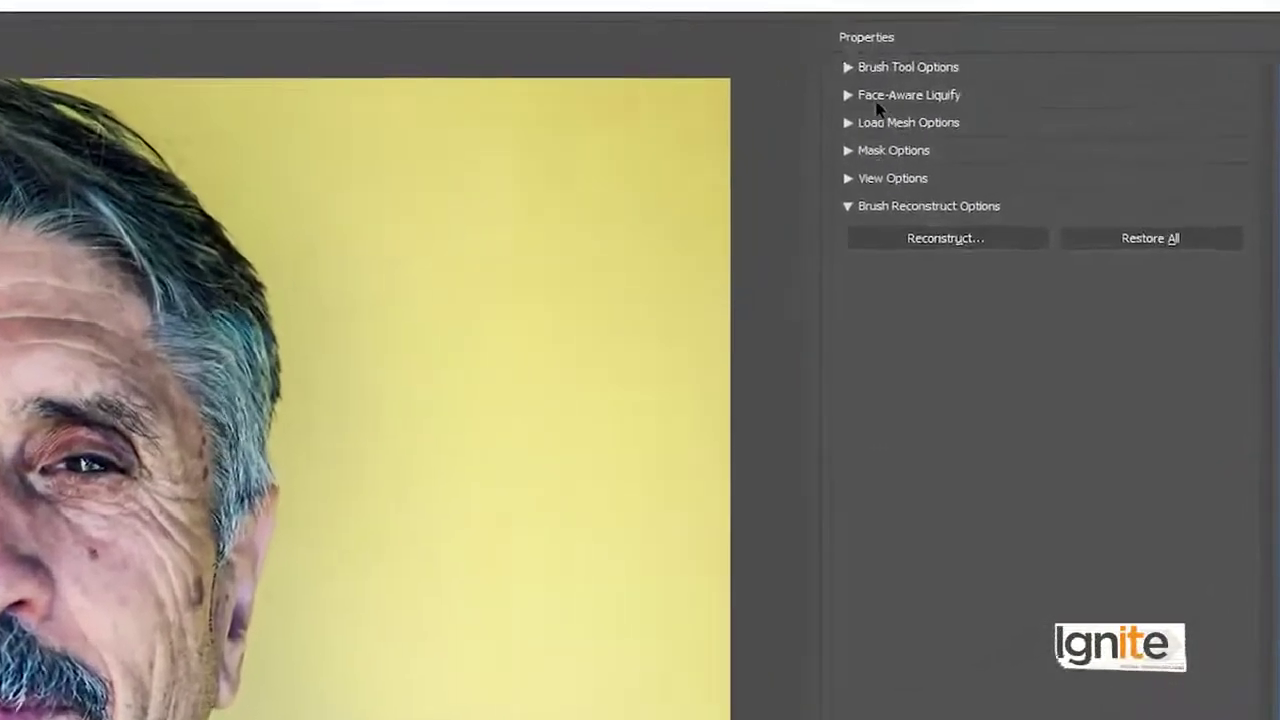
- Show Face-Aware Eyes settings and link left and right for size, height, width and tilt
{"action": "left_click", "coordinate": [918, 86]}
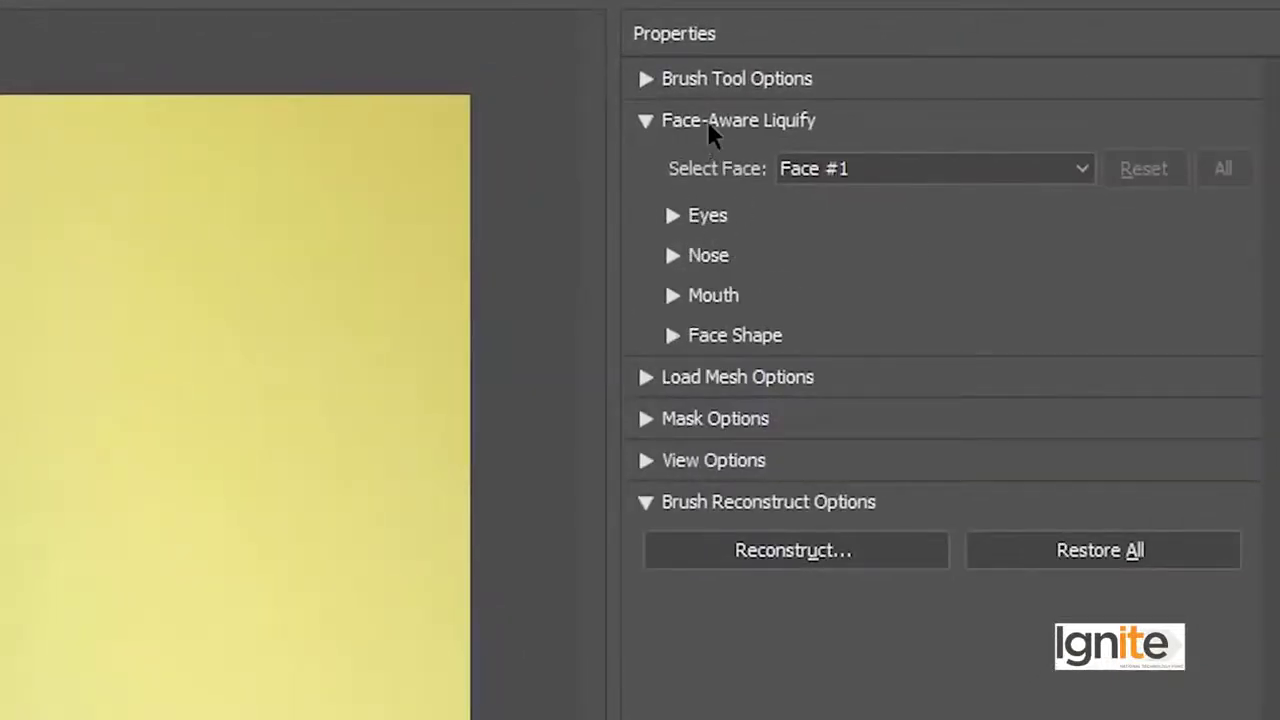
{"action": "left_click", "coordinate": [673, 214]}
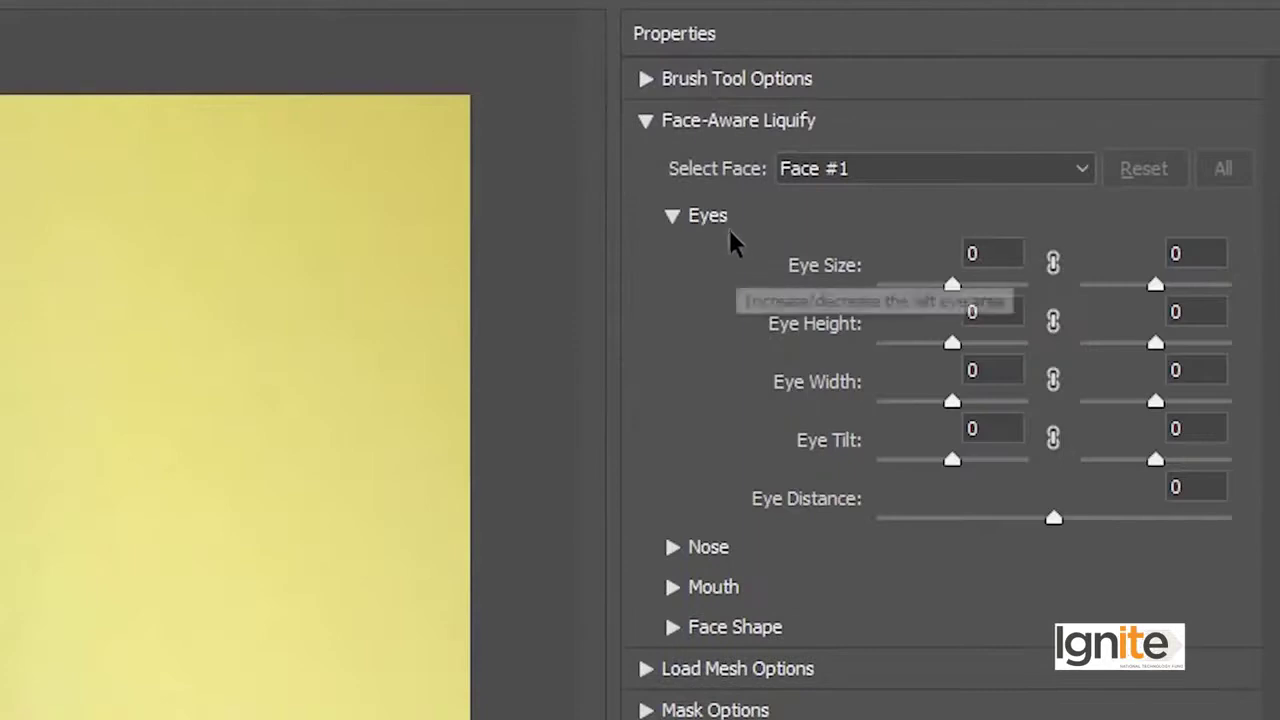
{"action": "left_click", "coordinate": [1053, 262]}
{"action": "left_click", "coordinate": [1053, 321]}
{"action": "left_click", "coordinate": [1053, 379]}
{"action": "left_click", "coordinate": [1053, 437]}
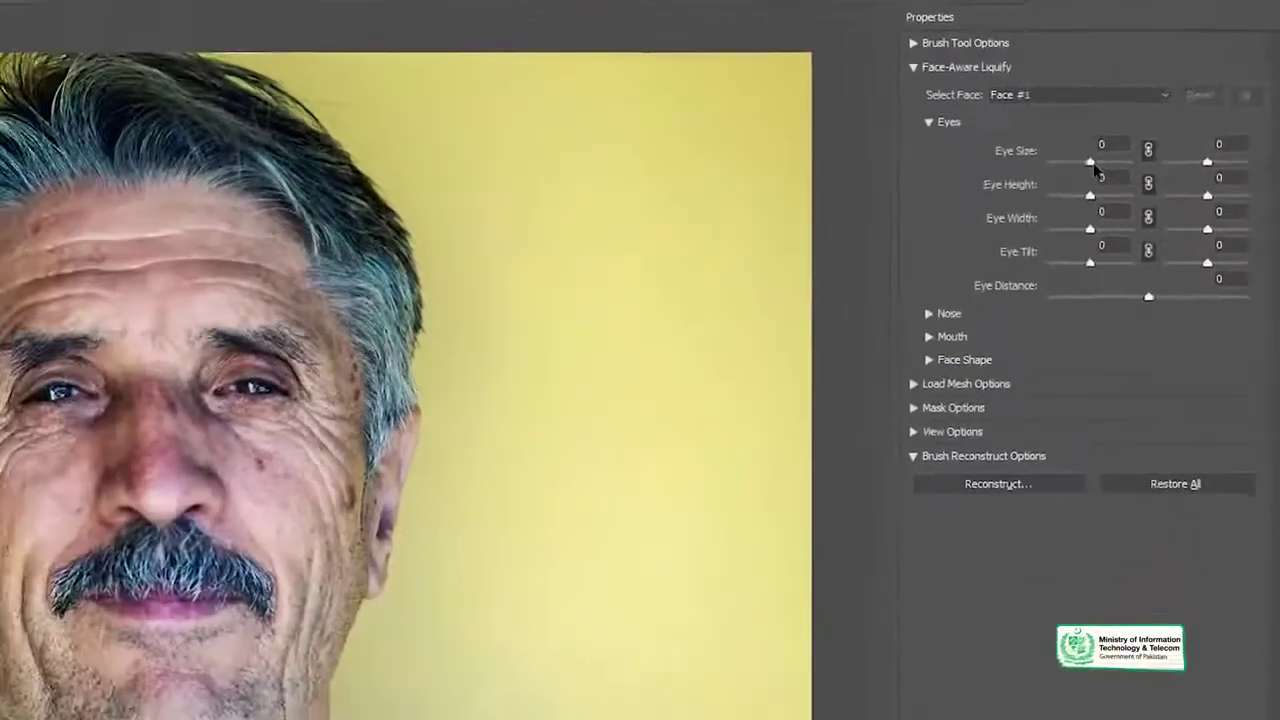
- Set both eyes to Eye Size 77, Eye Height 26, Eye Width 47, Eye Tilt 22
{"action": "left_click_drag", "start_coordinate": [1052, 205], "coordinate": [1103, 204]}
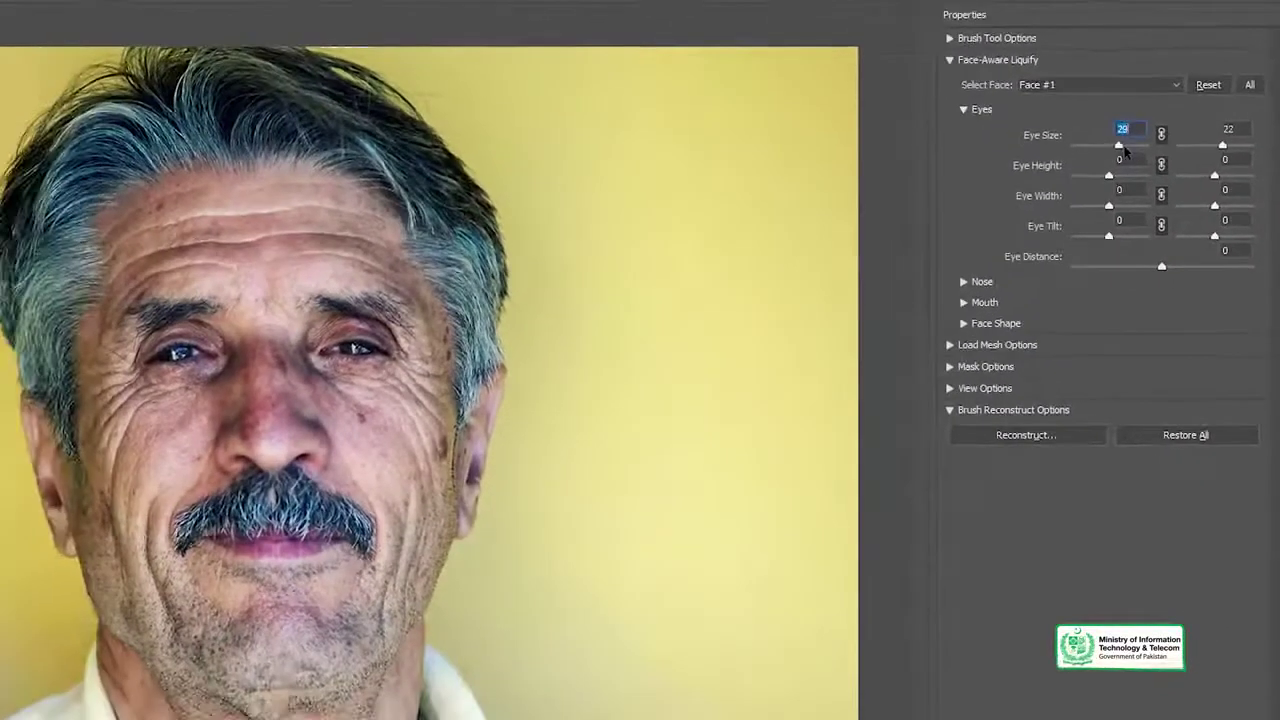
{"action": "left_click_drag", "start_coordinate": [1146, 149], "coordinate": [1130, 149]}
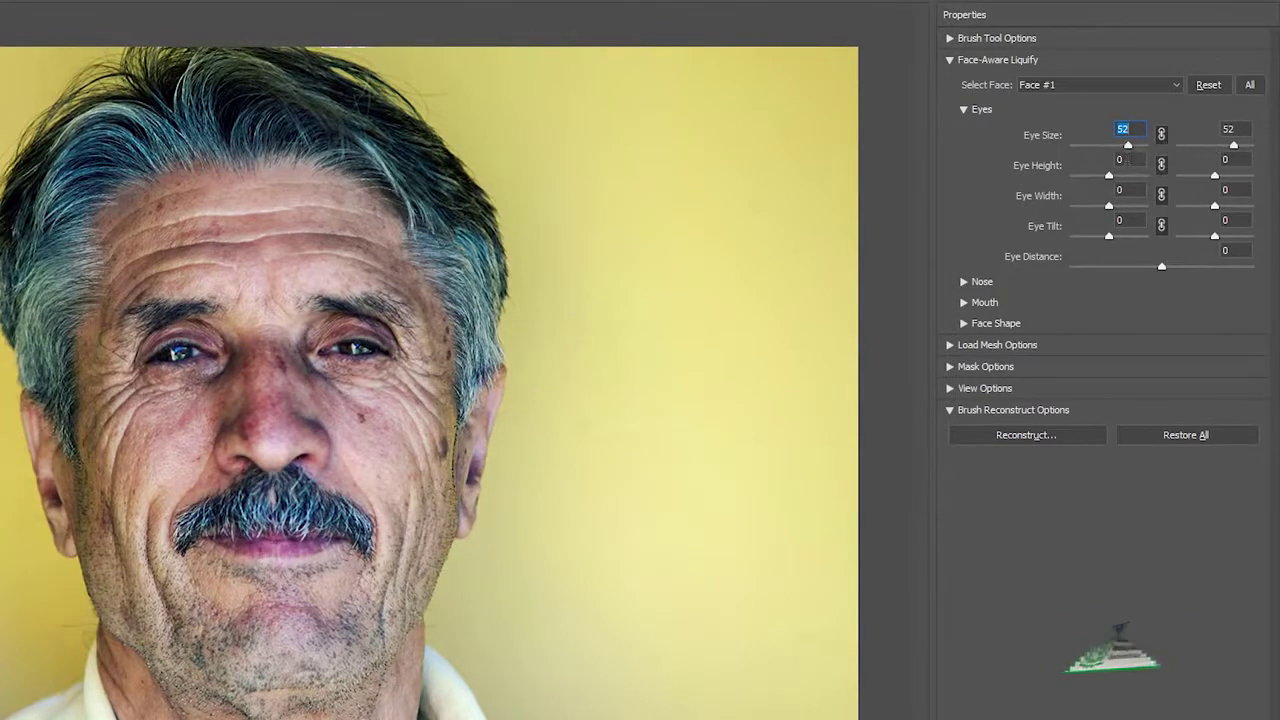
{"action": "mouse_move", "coordinate": [1109, 176]}
{"action": "left_mouse_down"}
{"action": "mouse_move", "coordinate": [1120, 185]}
{"action": "mouse_move", "coordinate": [1137, 151]}
{"action": "left_mouse_up"}
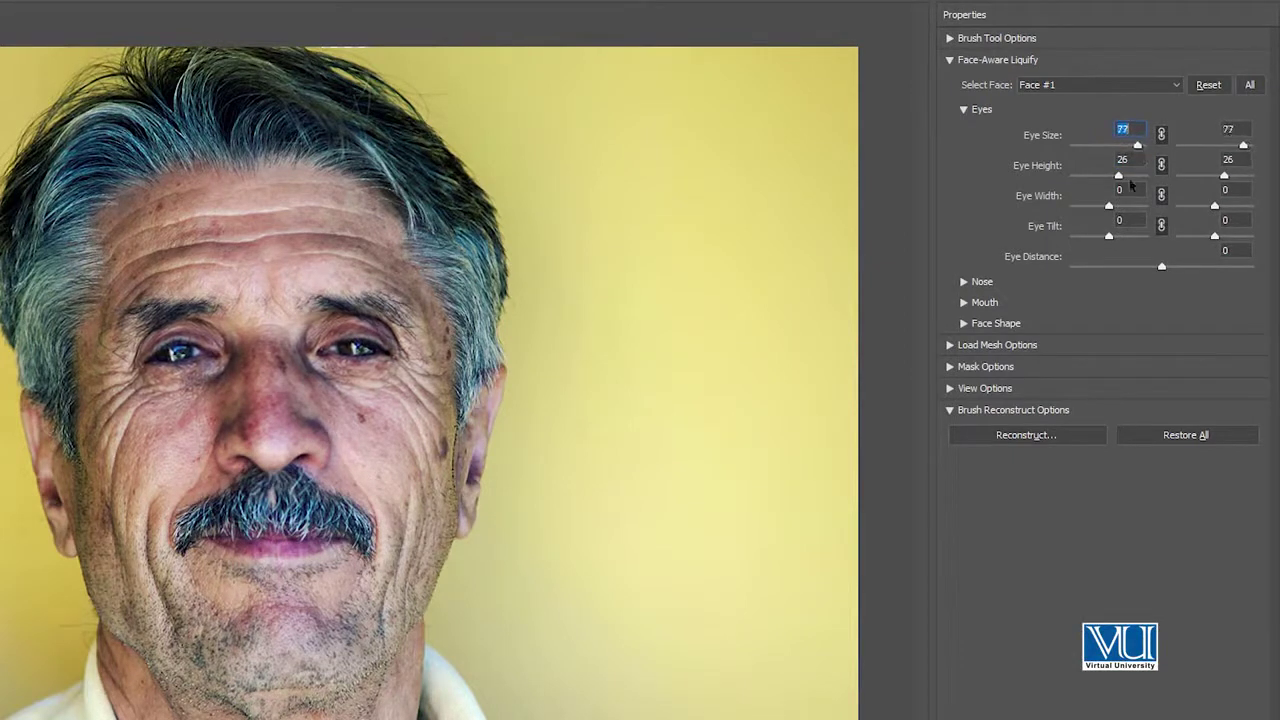
{"action": "left_click_drag", "start_coordinate": [1108, 206], "coordinate": [1128, 216]}
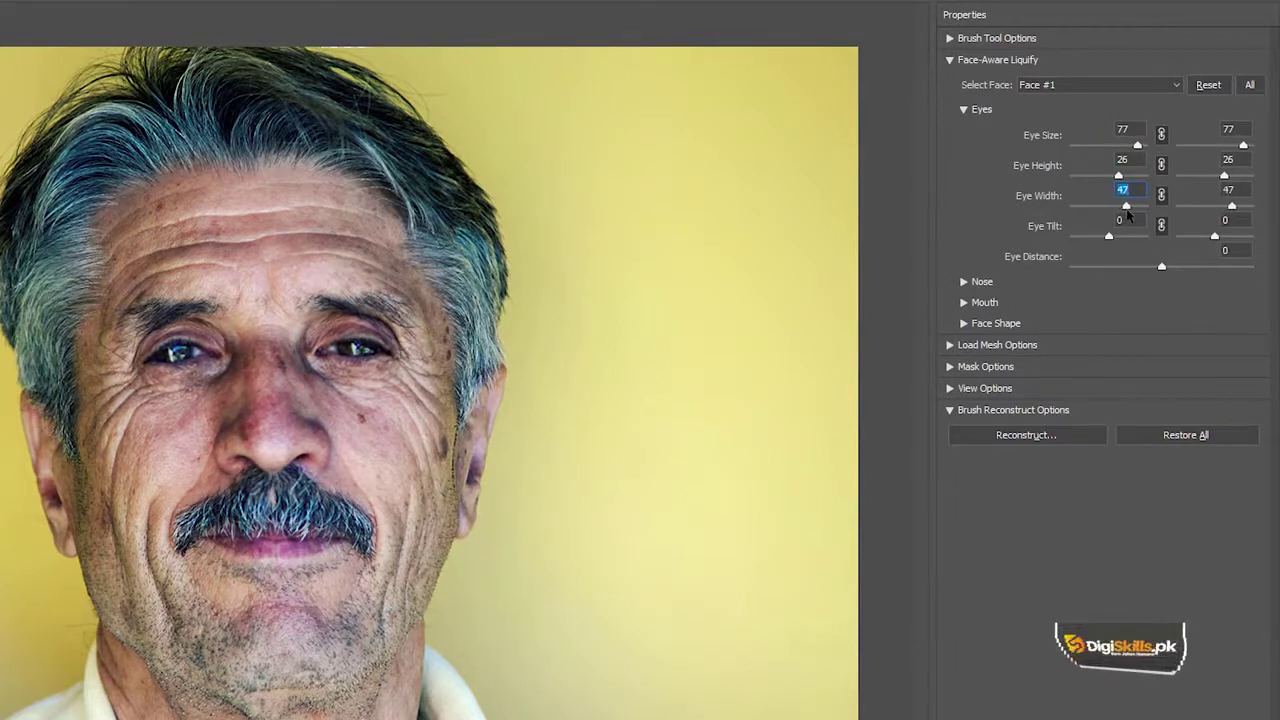
{"action": "left_click", "coordinate": [1109, 237]}
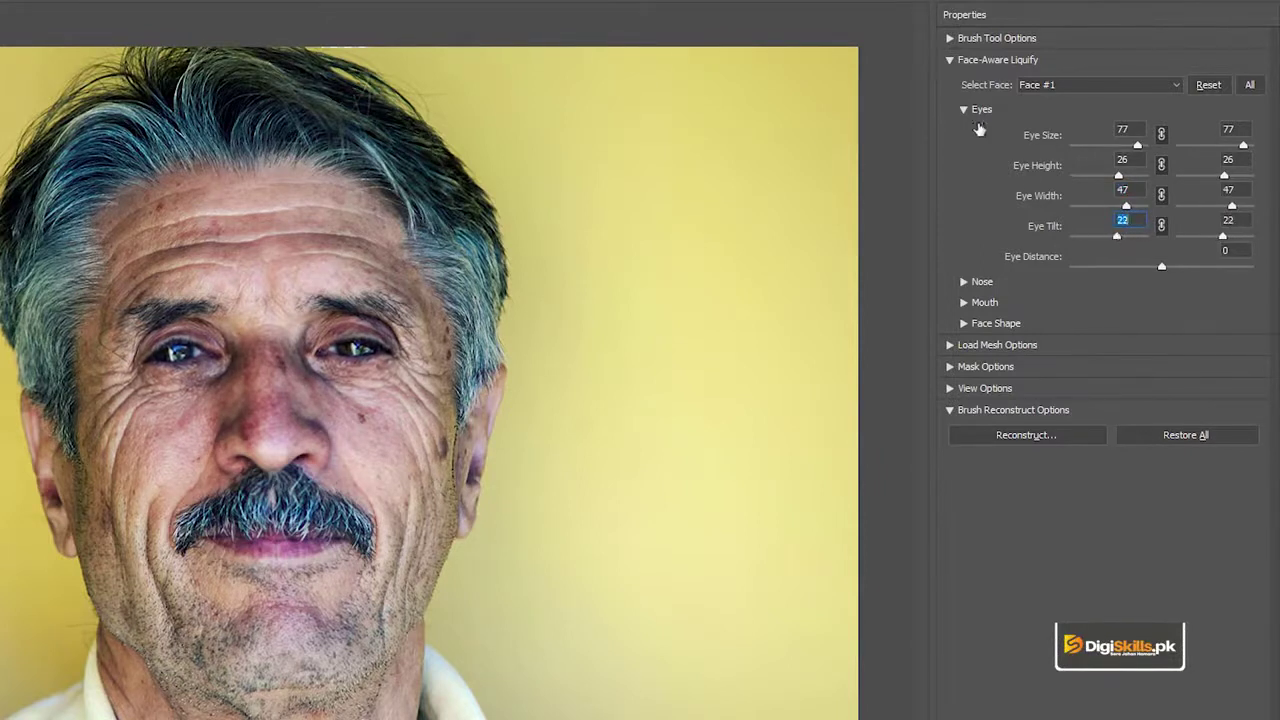
- Lengthen and slim the nose with Nose Height 35 and Nose Width -30
{"action": "left_click", "coordinate": [964, 284]}
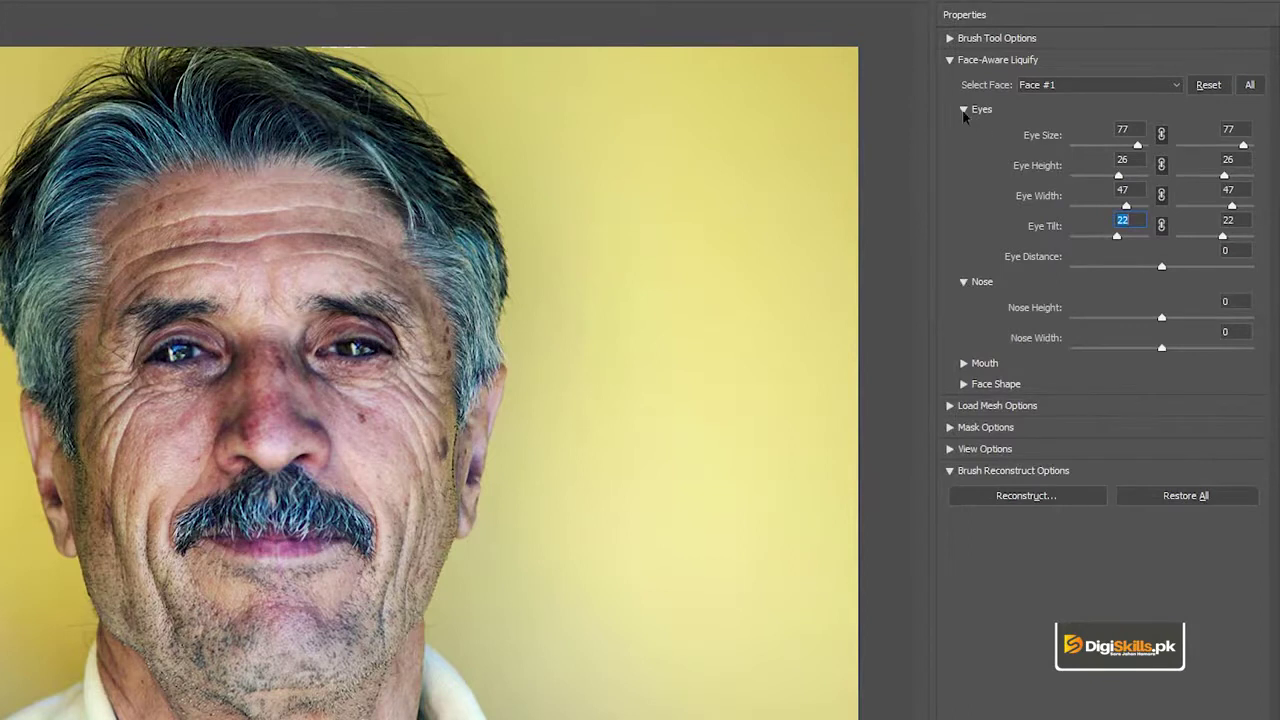
{"action": "mouse_move", "coordinate": [1161, 318]}
{"action": "left_mouse_down"}
{"action": "mouse_move", "coordinate": [1198, 330]}
{"action": "mouse_move", "coordinate": [1176, 348]}
{"action": "left_mouse_up"}
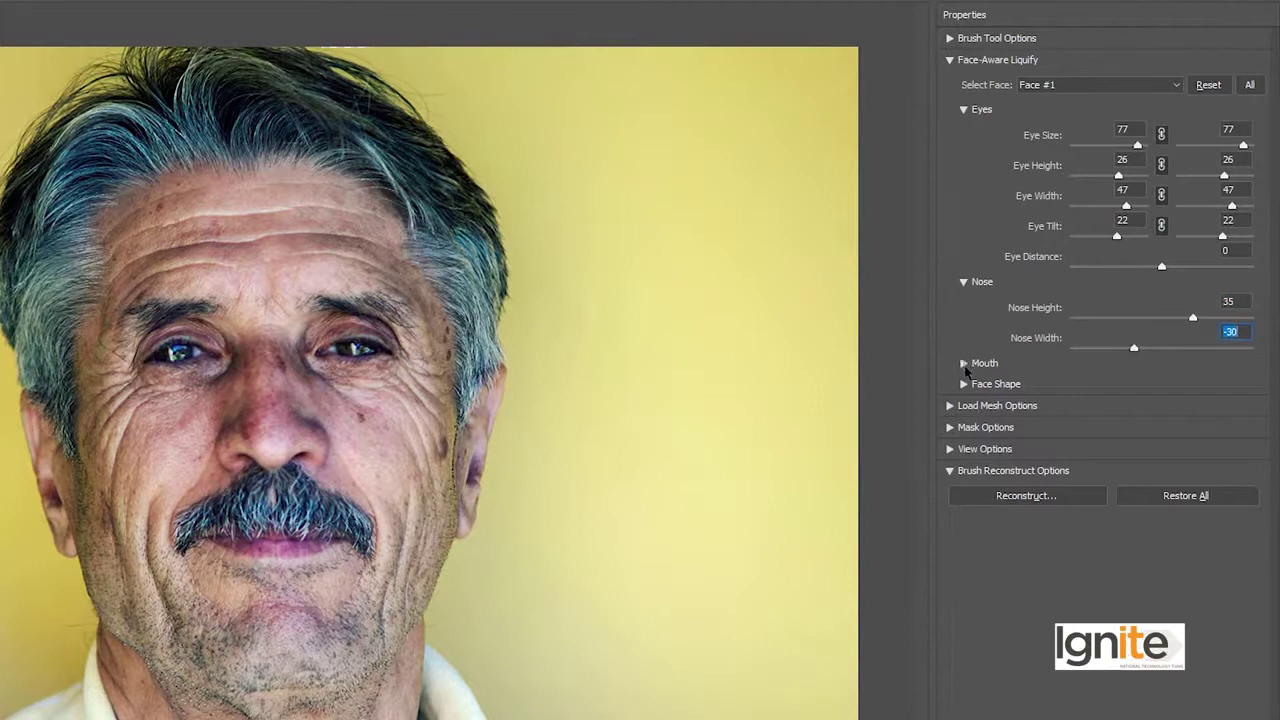
{"action": "left_click", "coordinate": [965, 365]}
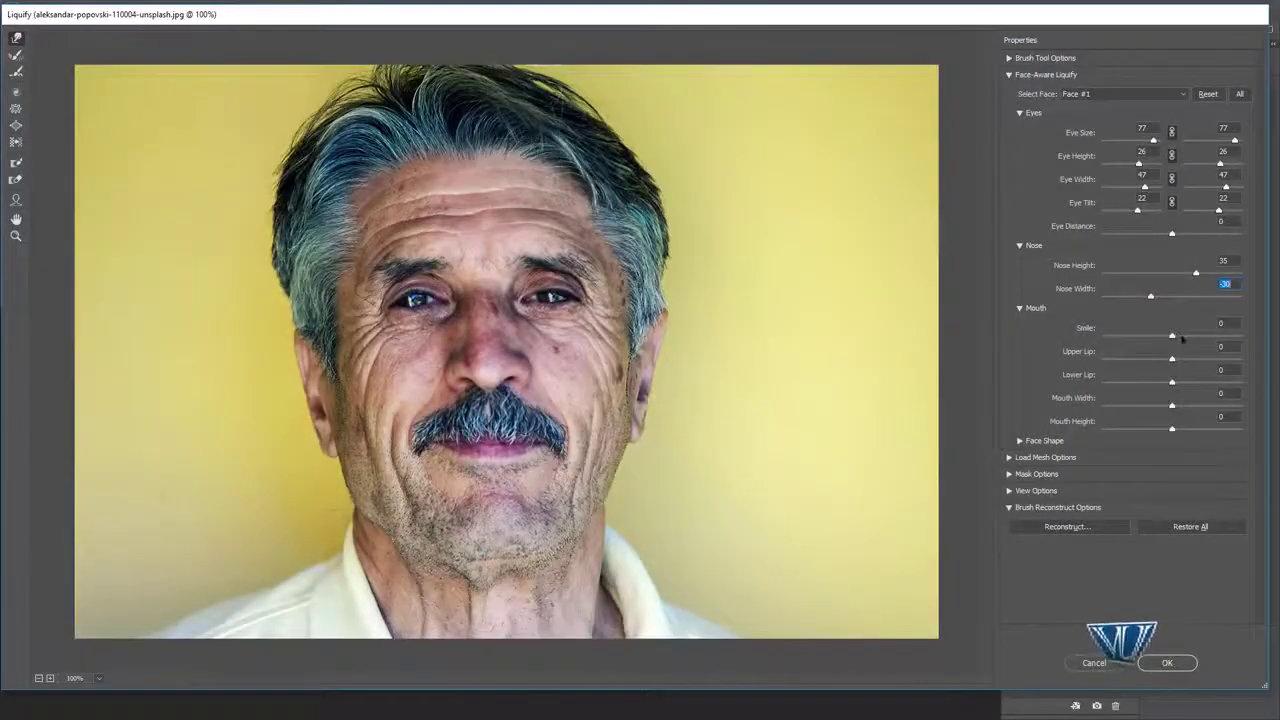
- Set Smile 37, Upper Lip 22, Lower Lip 26, Mouth Width 19 and Mouth Height 12
{"action": "left_click_drag", "start_coordinate": [1177, 338], "coordinate": [1211, 340]}
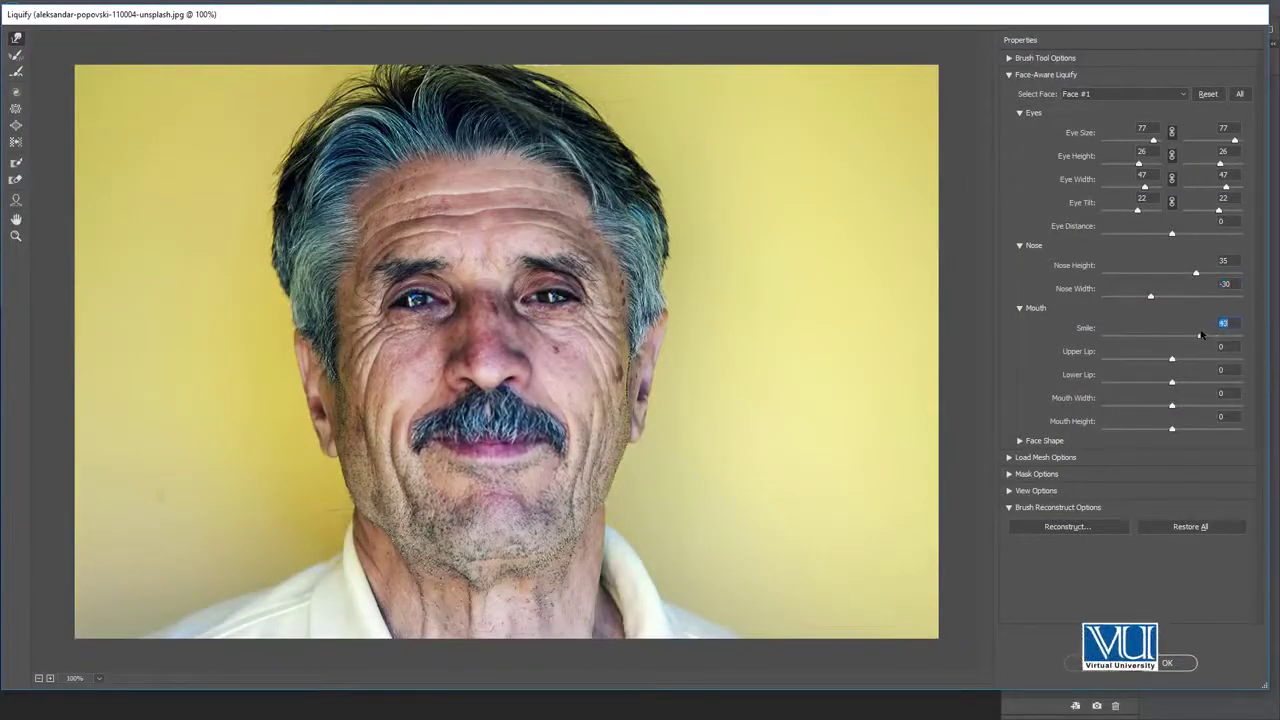
{"action": "left_click_drag", "start_coordinate": [1172, 359], "coordinate": [1182, 361]}
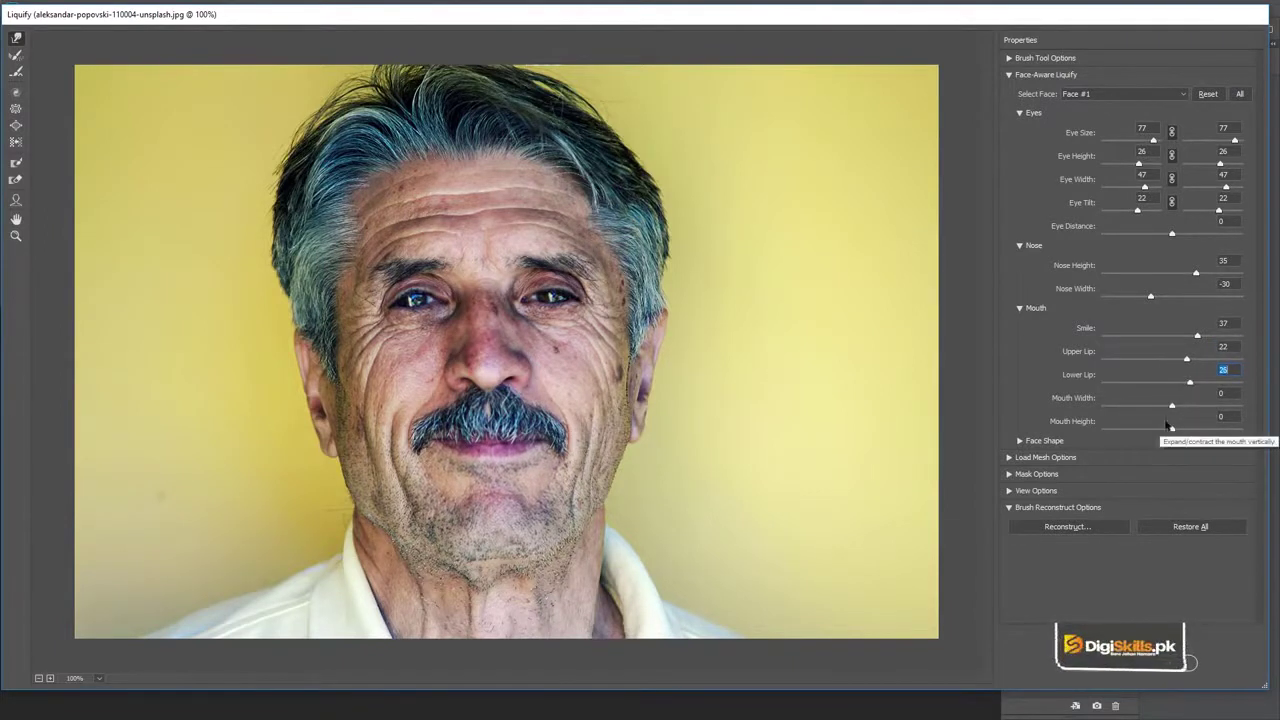
{"action": "left_click_drag", "start_coordinate": [1173, 406], "coordinate": [1190, 406]}
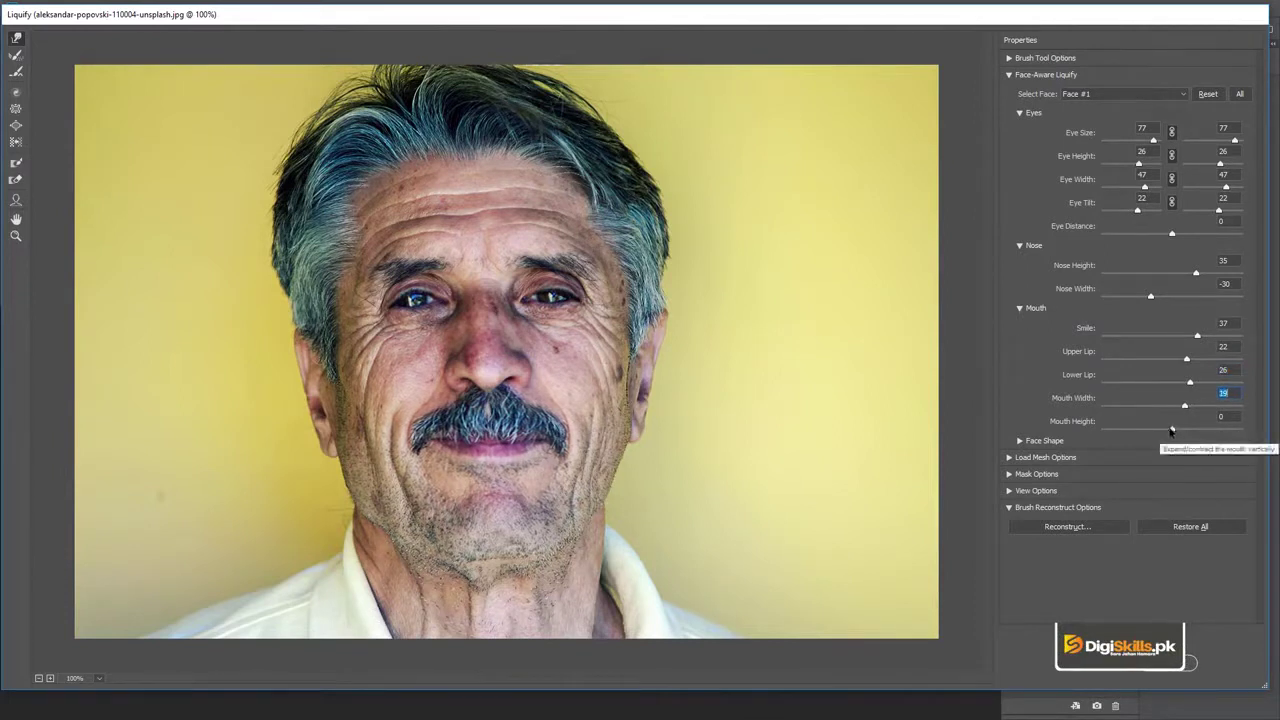
{"action": "left_click_drag", "start_coordinate": [1172, 430], "coordinate": [1197, 430]}
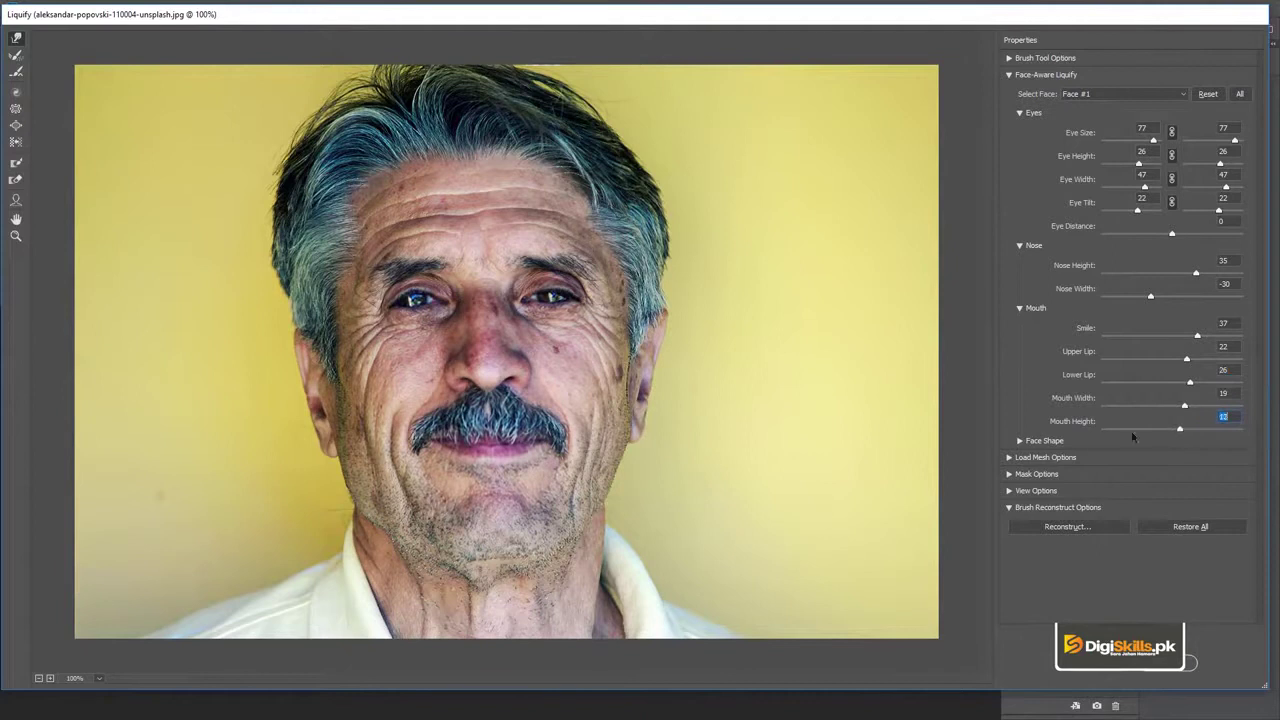
- Give the face Forehead 14, Chin Height 20, Jawline -65, Face Width -16, then commit Liquify
{"action": "left_click", "coordinate": [1019, 441]}
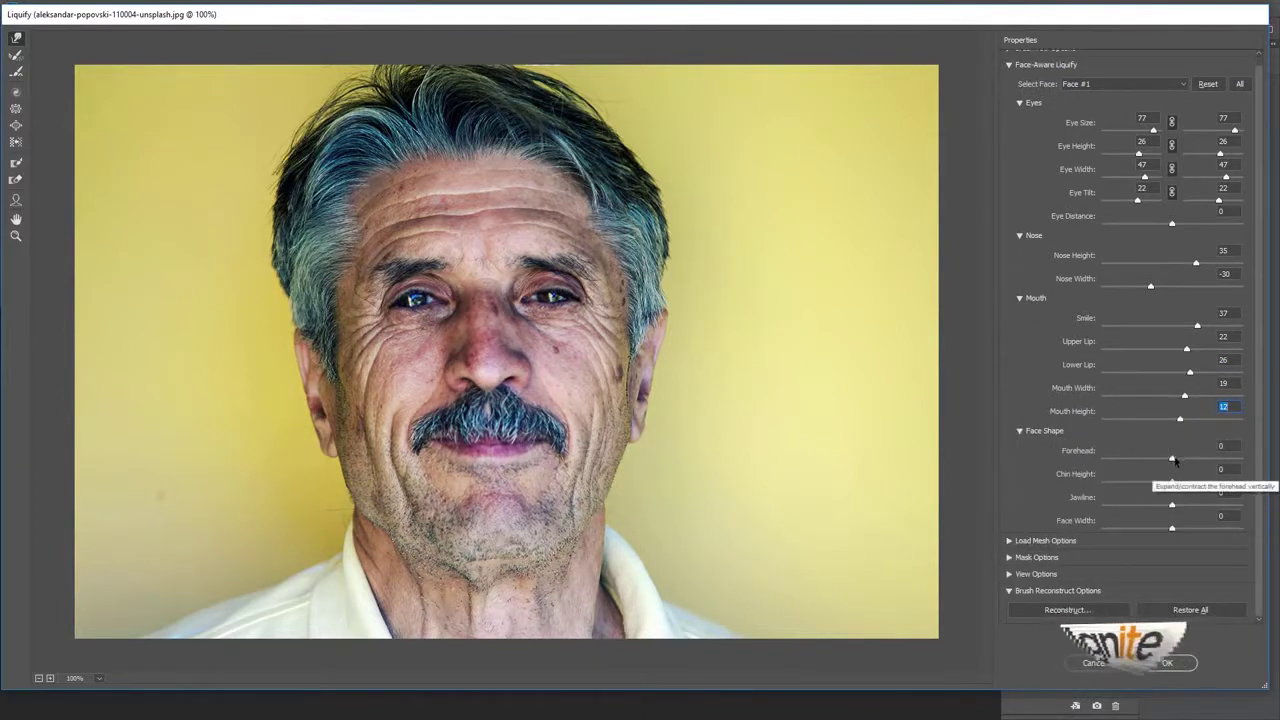
{"action": "mouse_move", "coordinate": [1172, 458]}
{"action": "left_mouse_down"}
{"action": "mouse_move", "coordinate": [1206, 460]}
{"action": "mouse_move", "coordinate": [1188, 461]}
{"action": "left_mouse_up"}
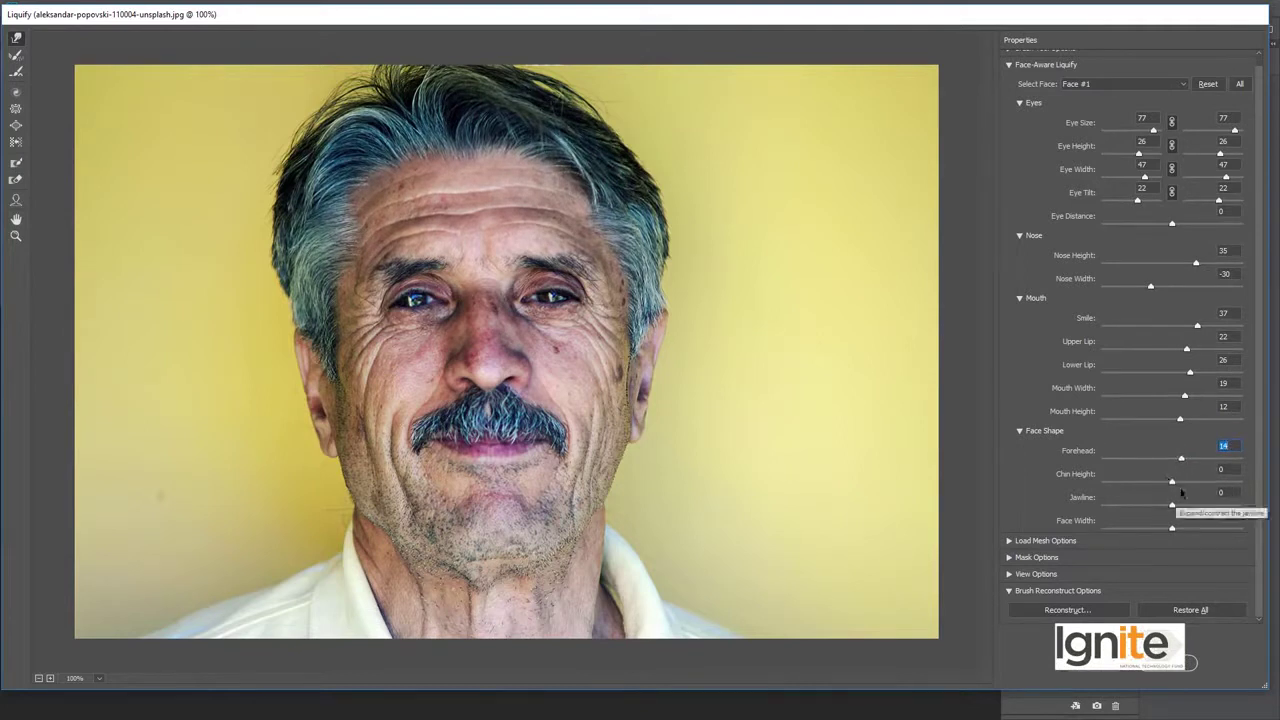
{"action": "left_click_drag", "start_coordinate": [1172, 484], "coordinate": [1193, 491]}
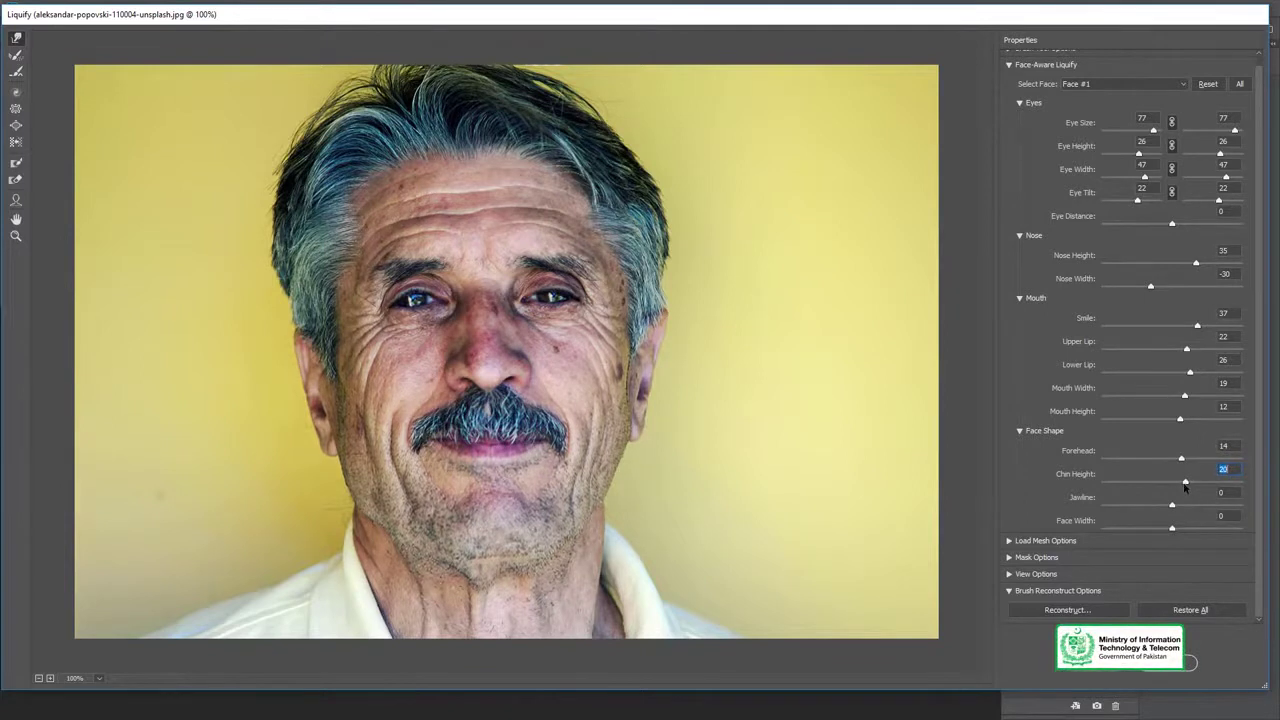
{"action": "left_click_drag", "start_coordinate": [1172, 505], "coordinate": [1128, 503]}
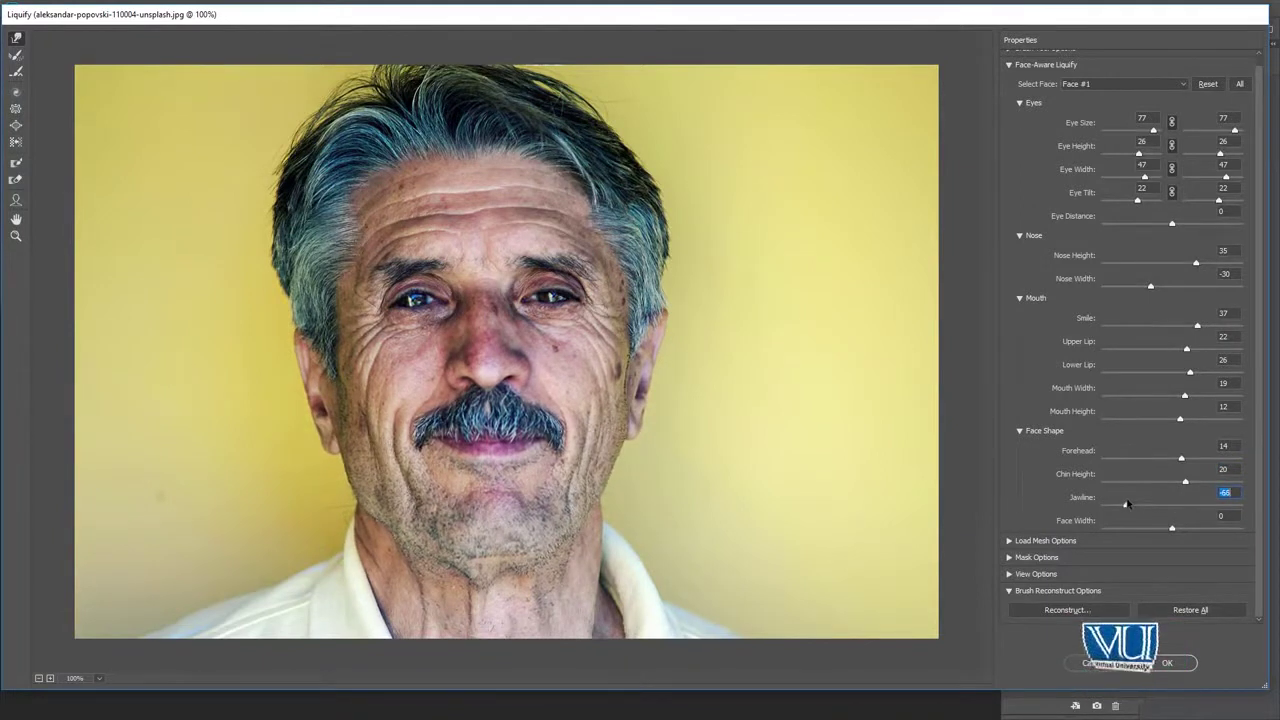
{"action": "left_click_drag", "start_coordinate": [1172, 528], "coordinate": [1167, 530]}
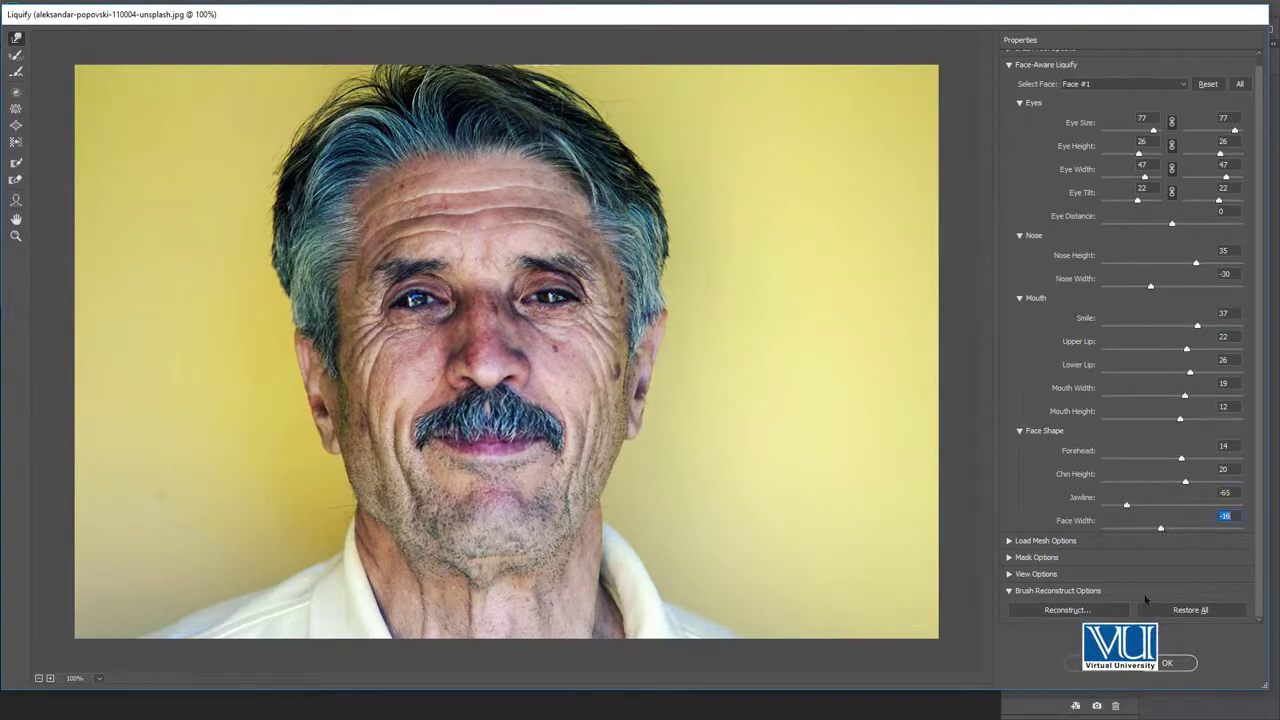
{"action": "left_click", "coordinate": [1172, 663]}
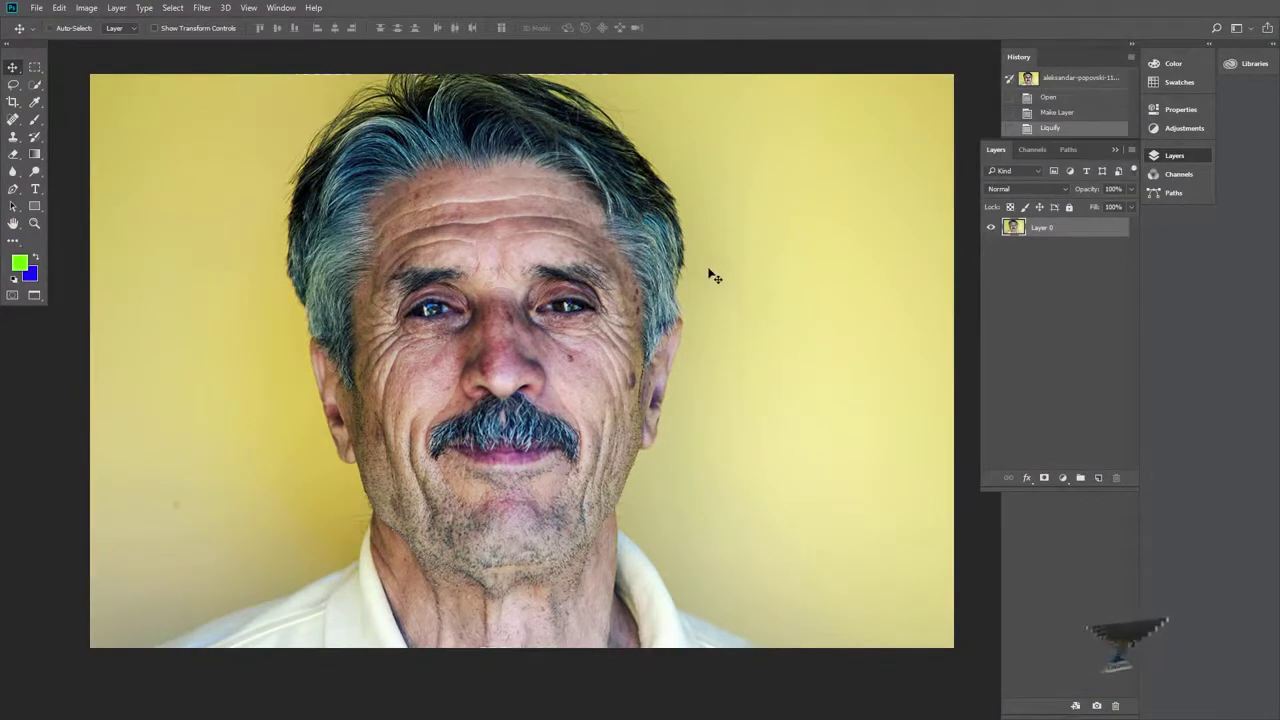
- Toggle the Liquify step with Ctrl+Z to compare the original and reshaped face
{"action": "key", "text": "ctrl+z"}
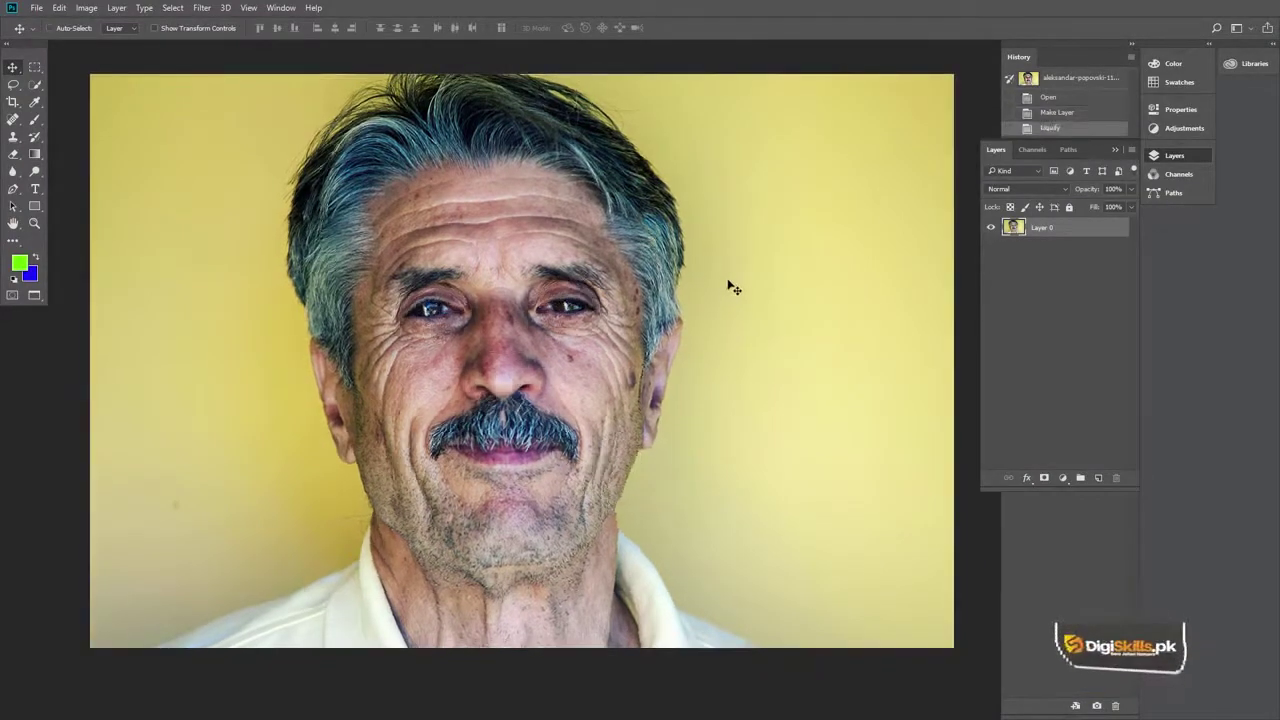
{"action": "key", "text": "ctrl+z"}
{"action": "key", "text": "ctrl+z"}
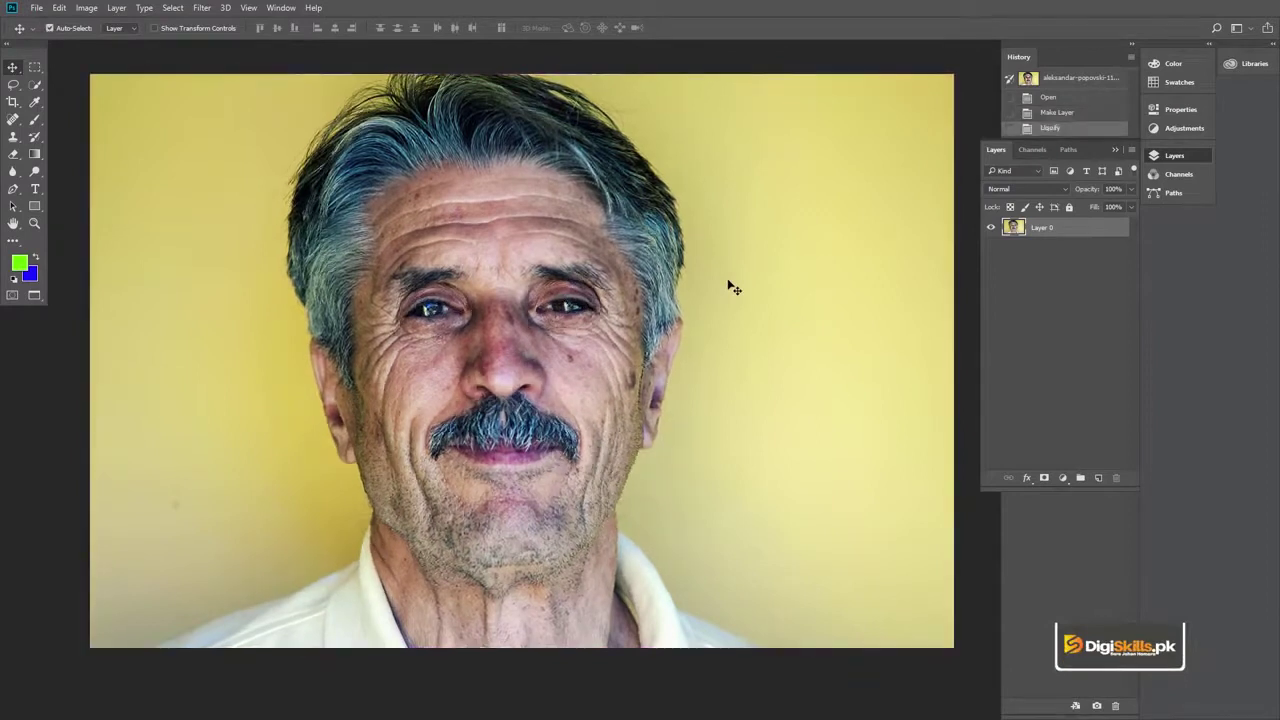
{"action": "key", "text": "ctrl+z"}
{"action": "key", "text": "ctrl+z"}
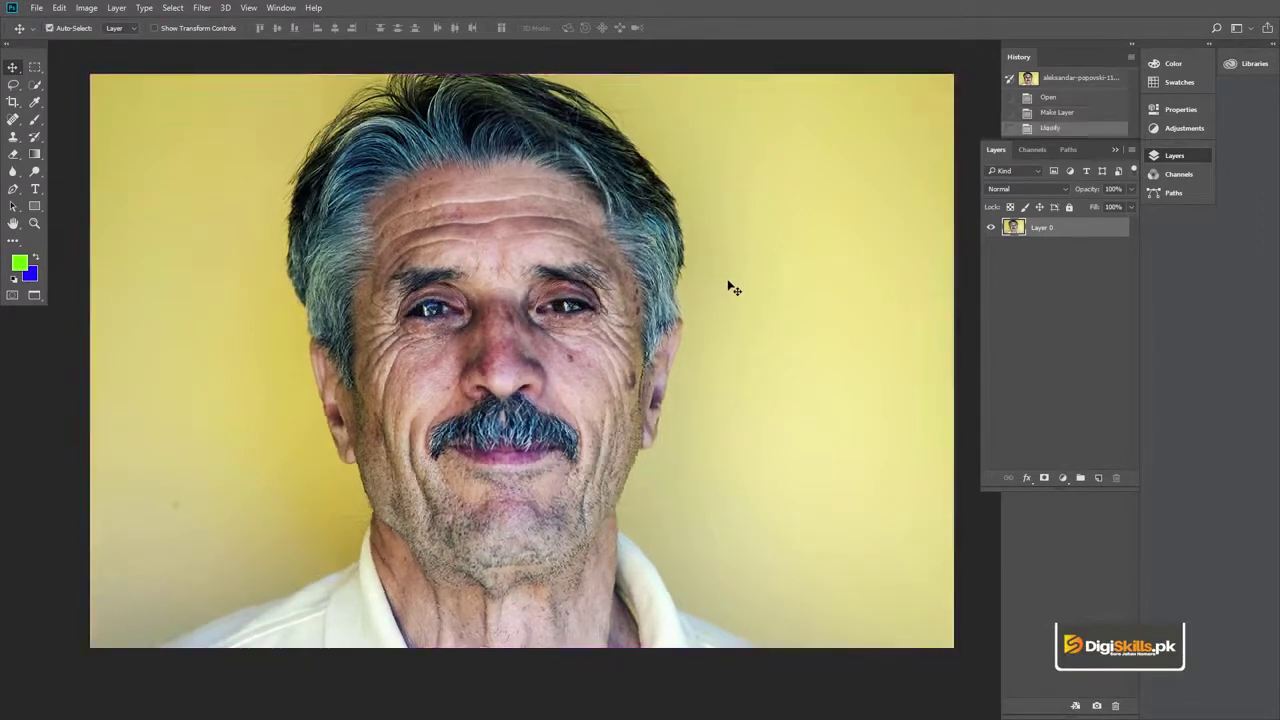